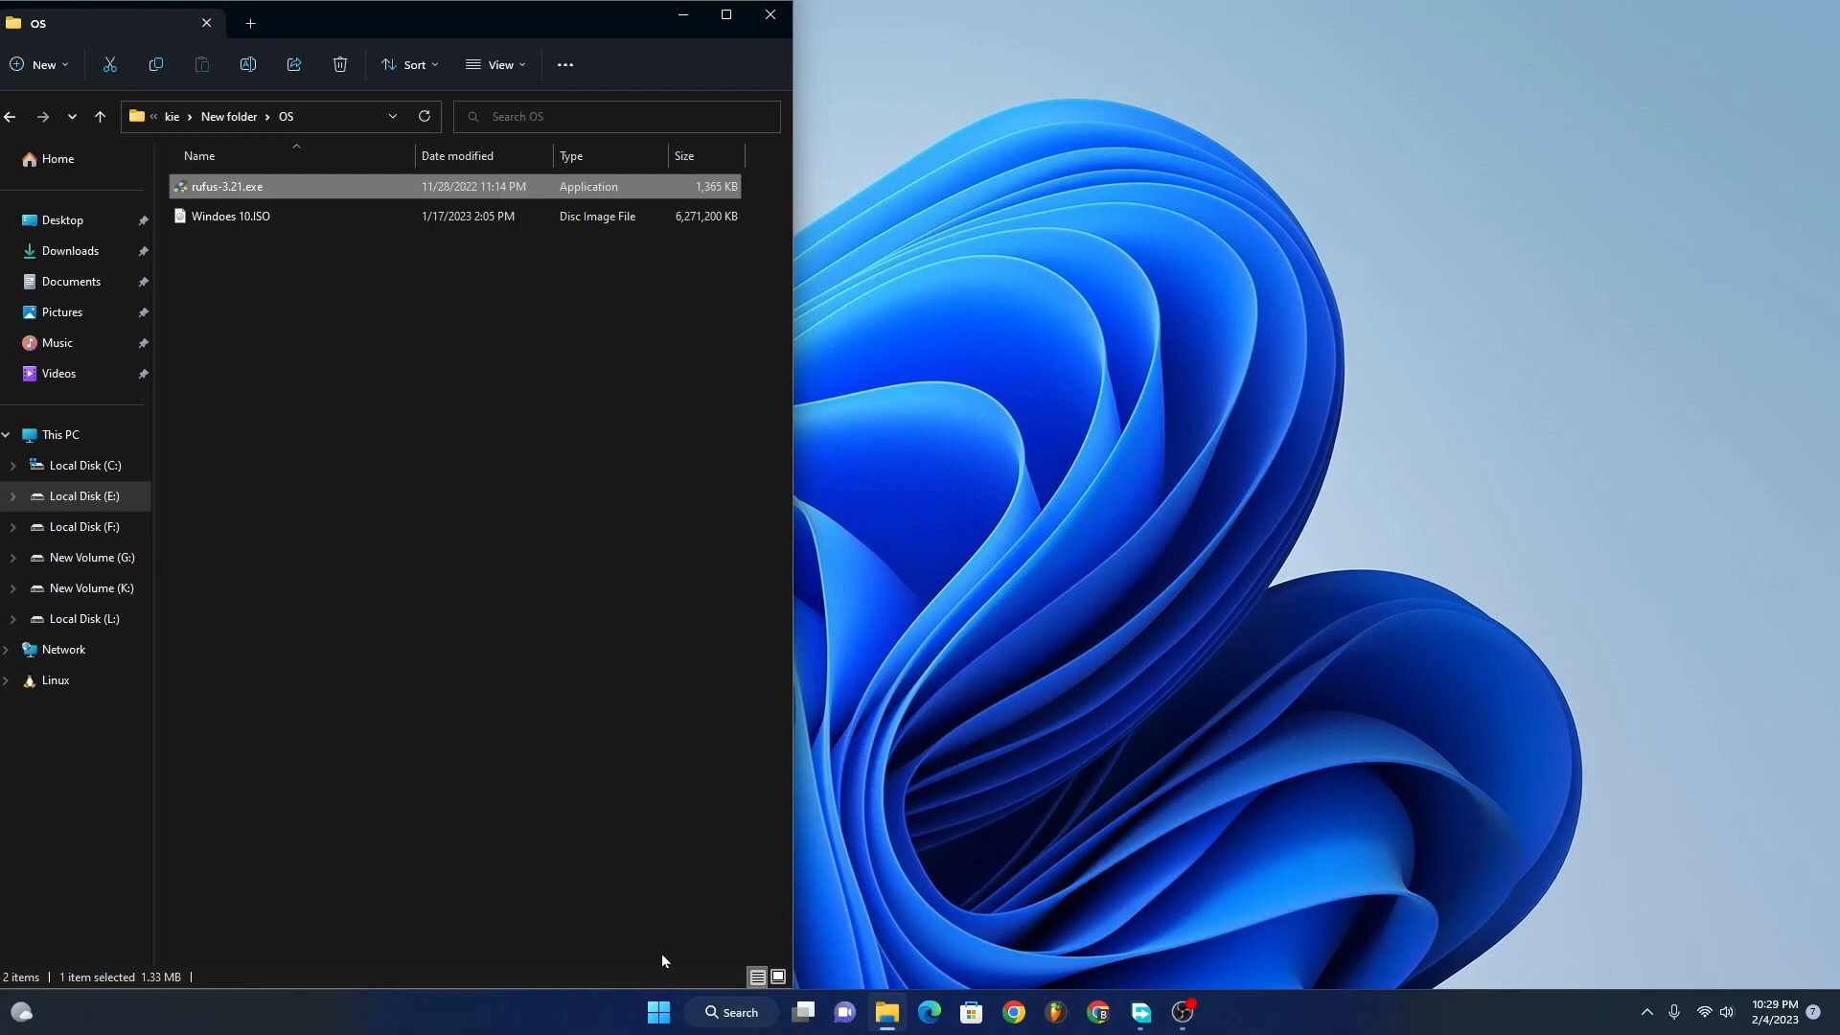
Step: Check Disk 0's partition style in its volume properties in Disk Management, and close the properties
right_click(658, 1016)
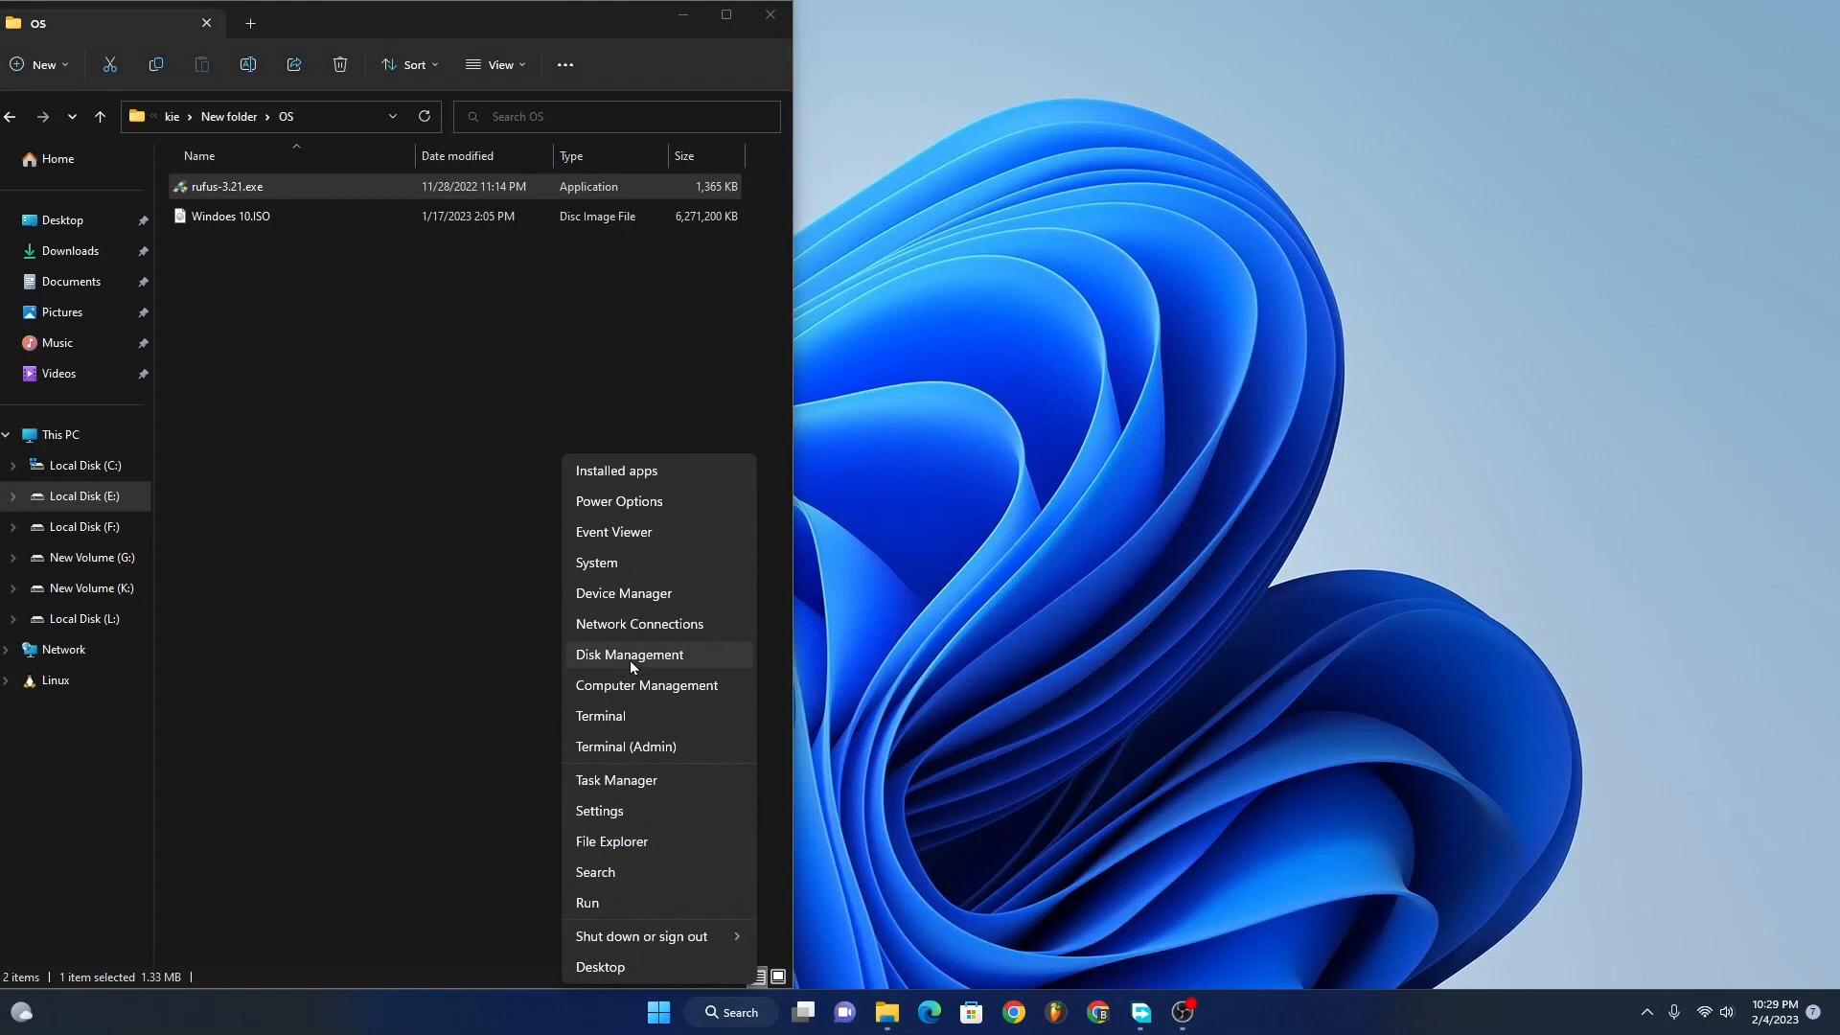
left_click(1015, 544)
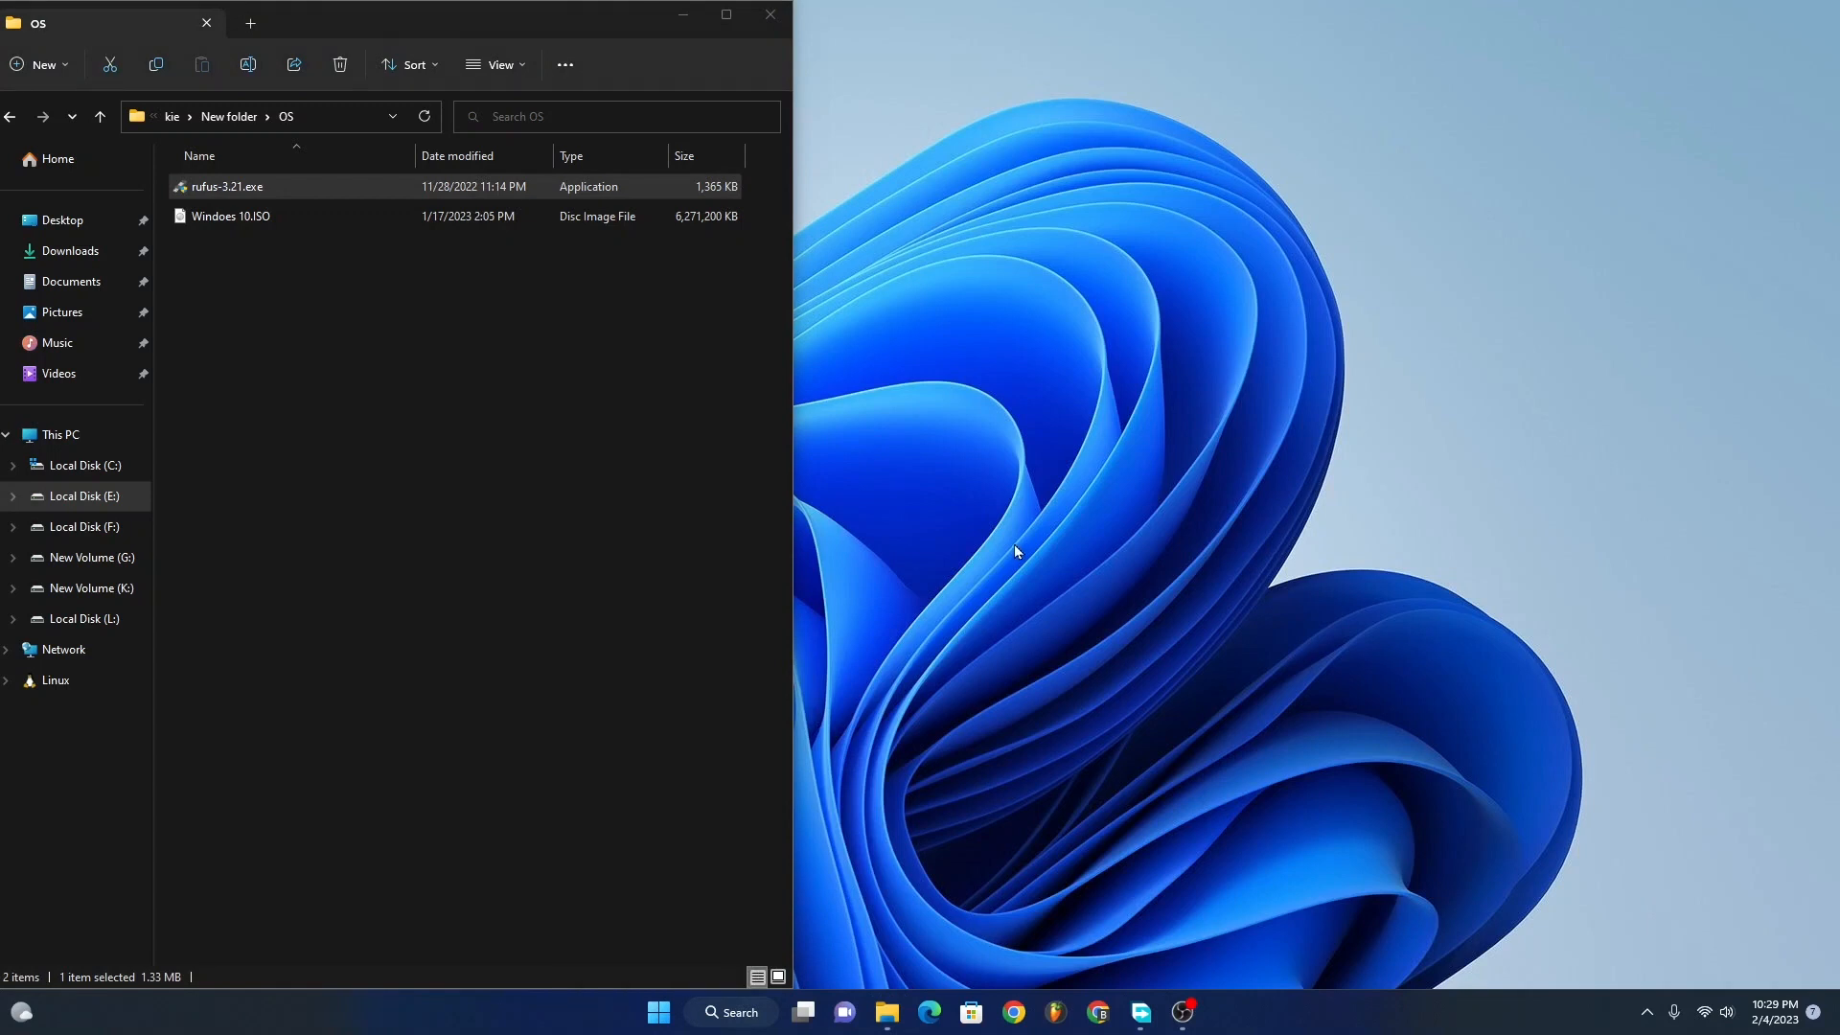
key("super+x")
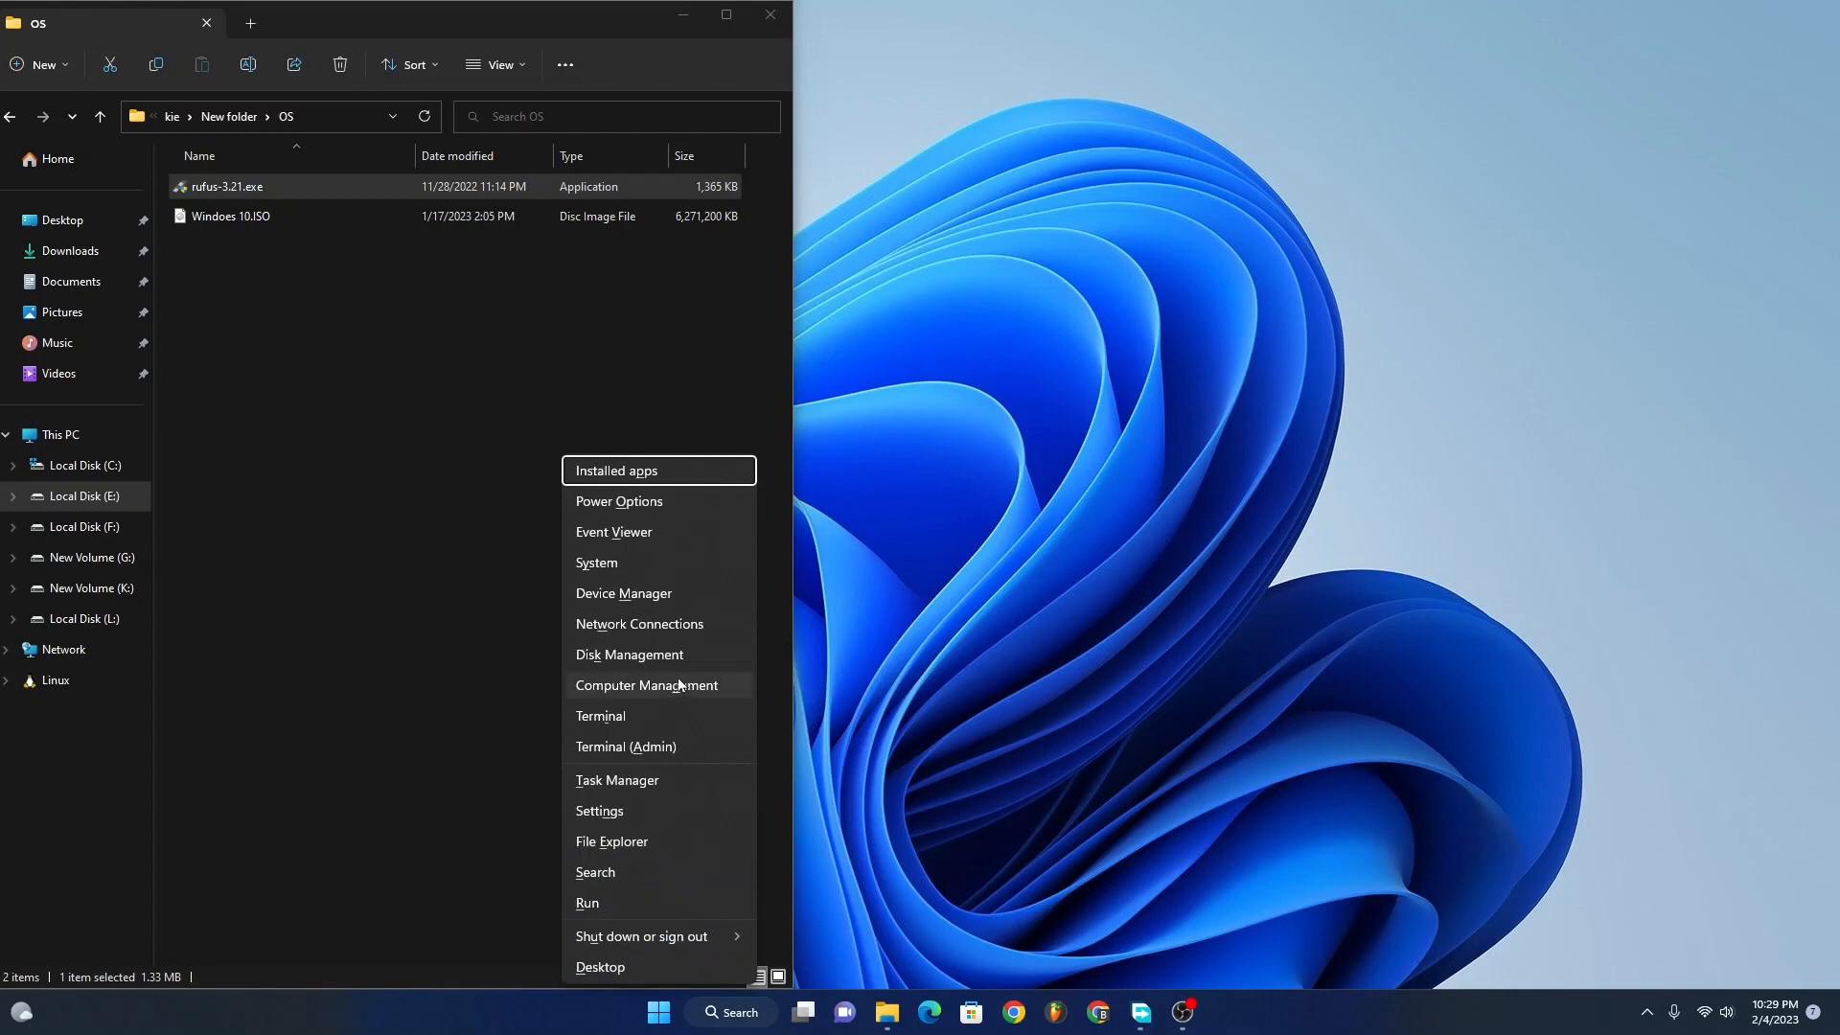
left_click(601, 661)
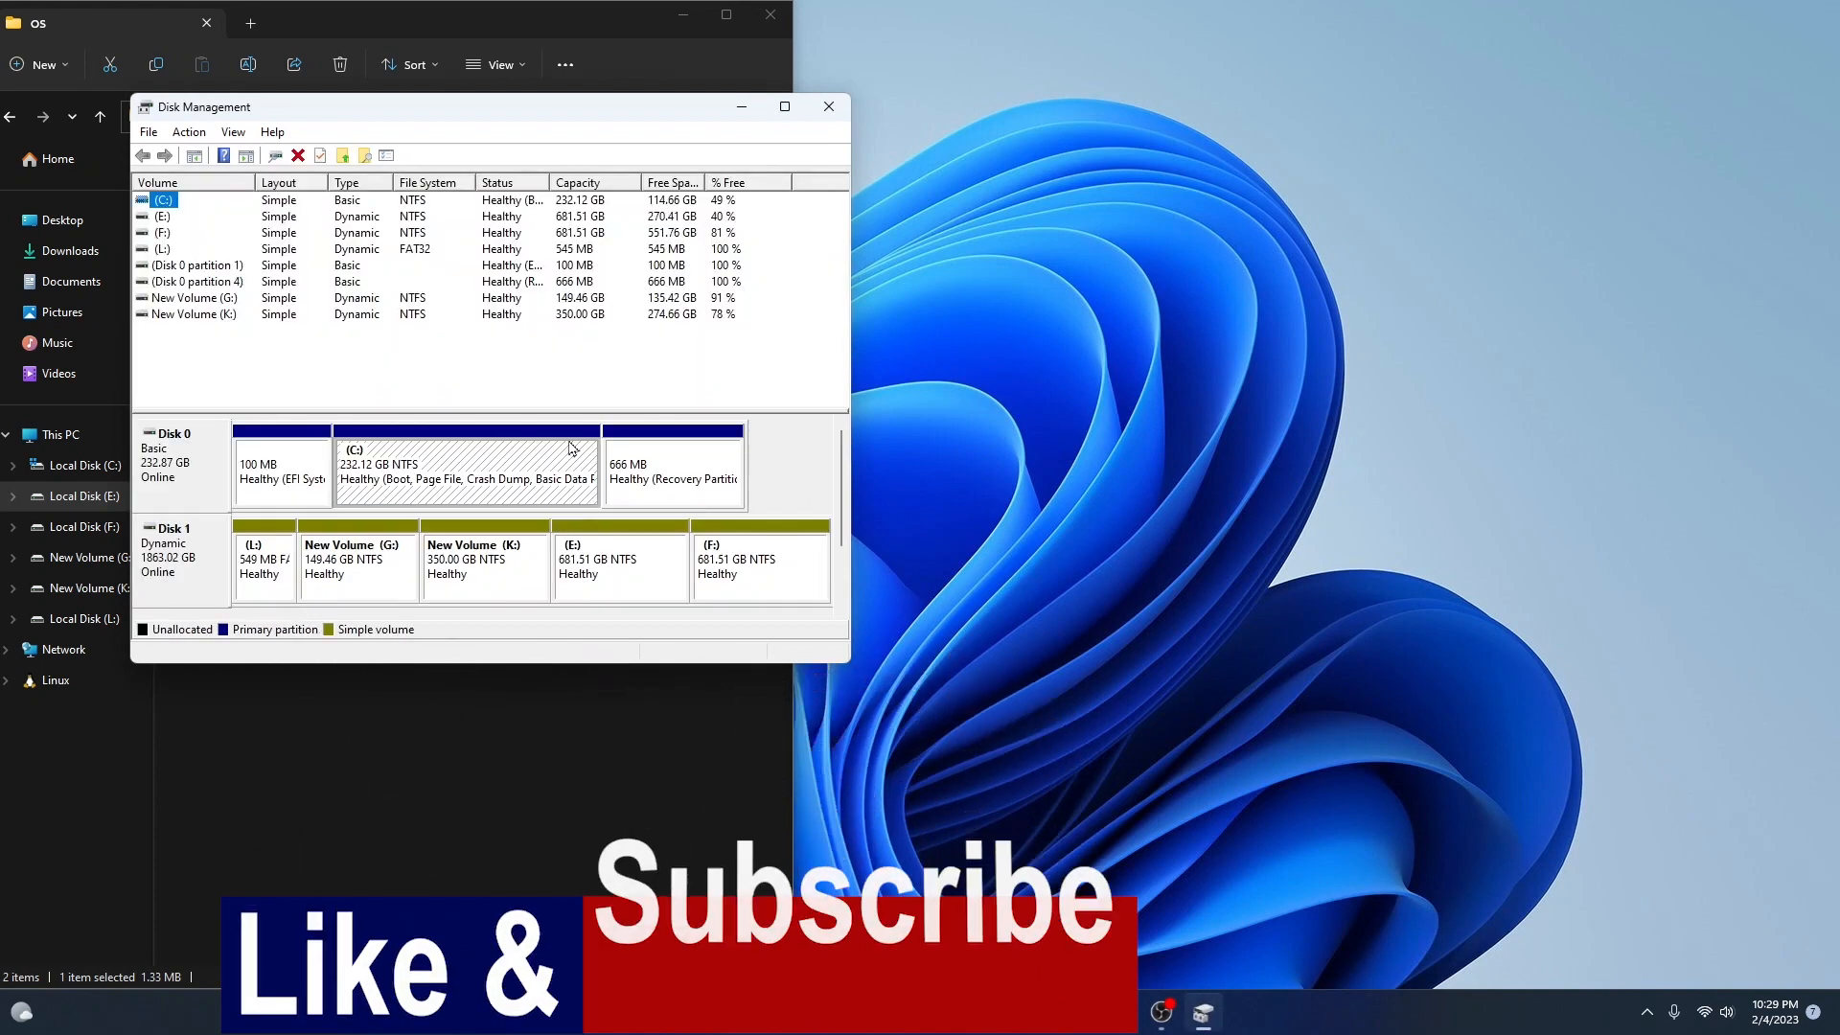
left_click_drag(471, 112, 764, 184)
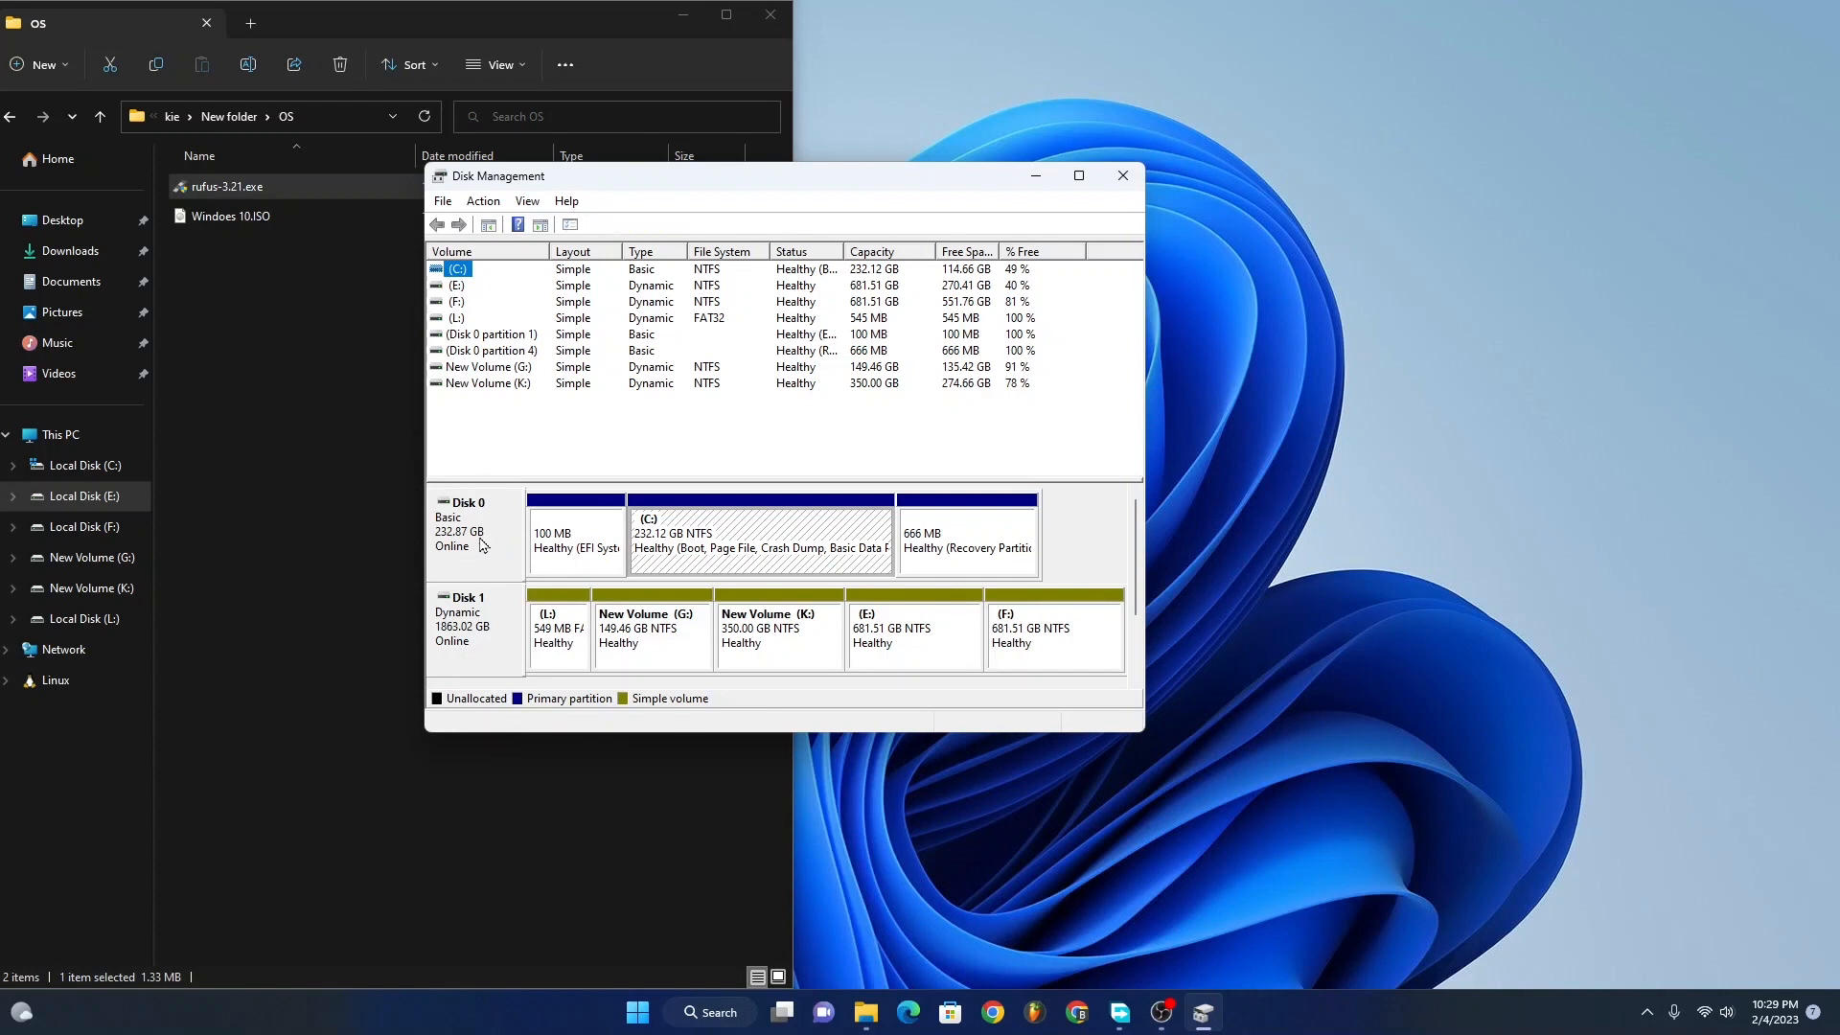
right_click(483, 543)
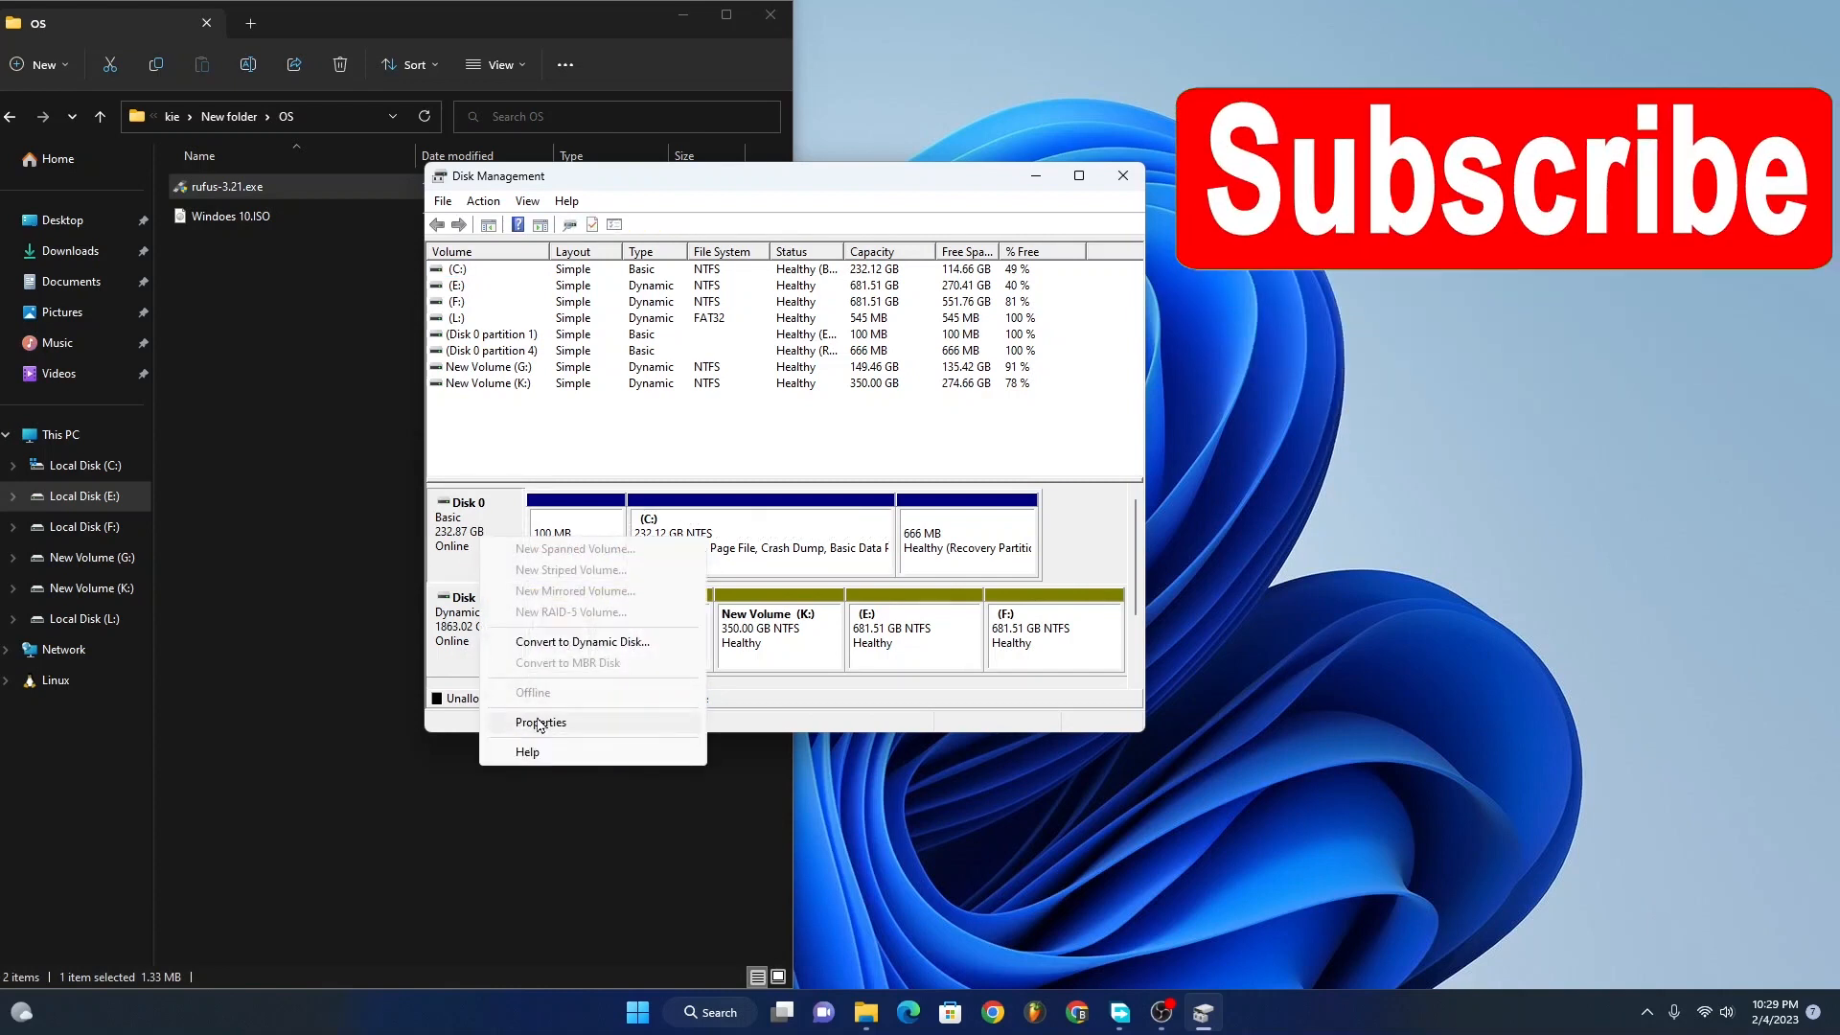
left_click(539, 723)
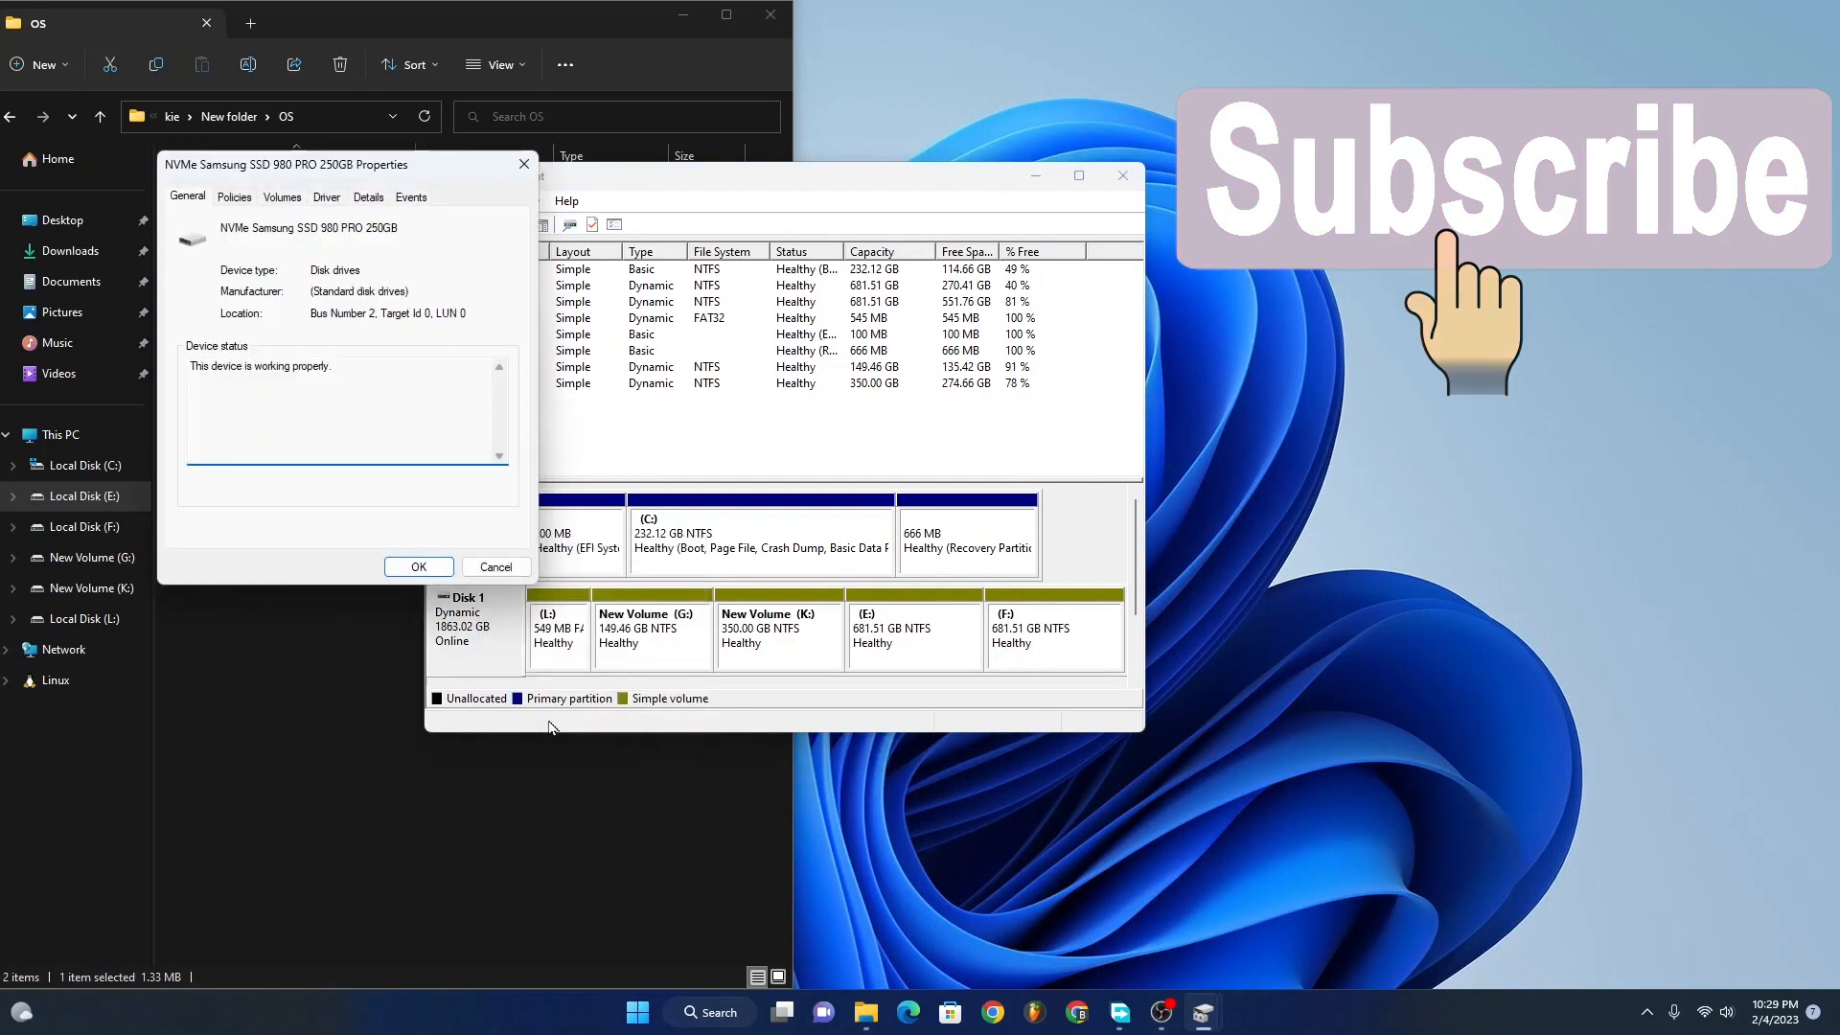
left_click(283, 199)
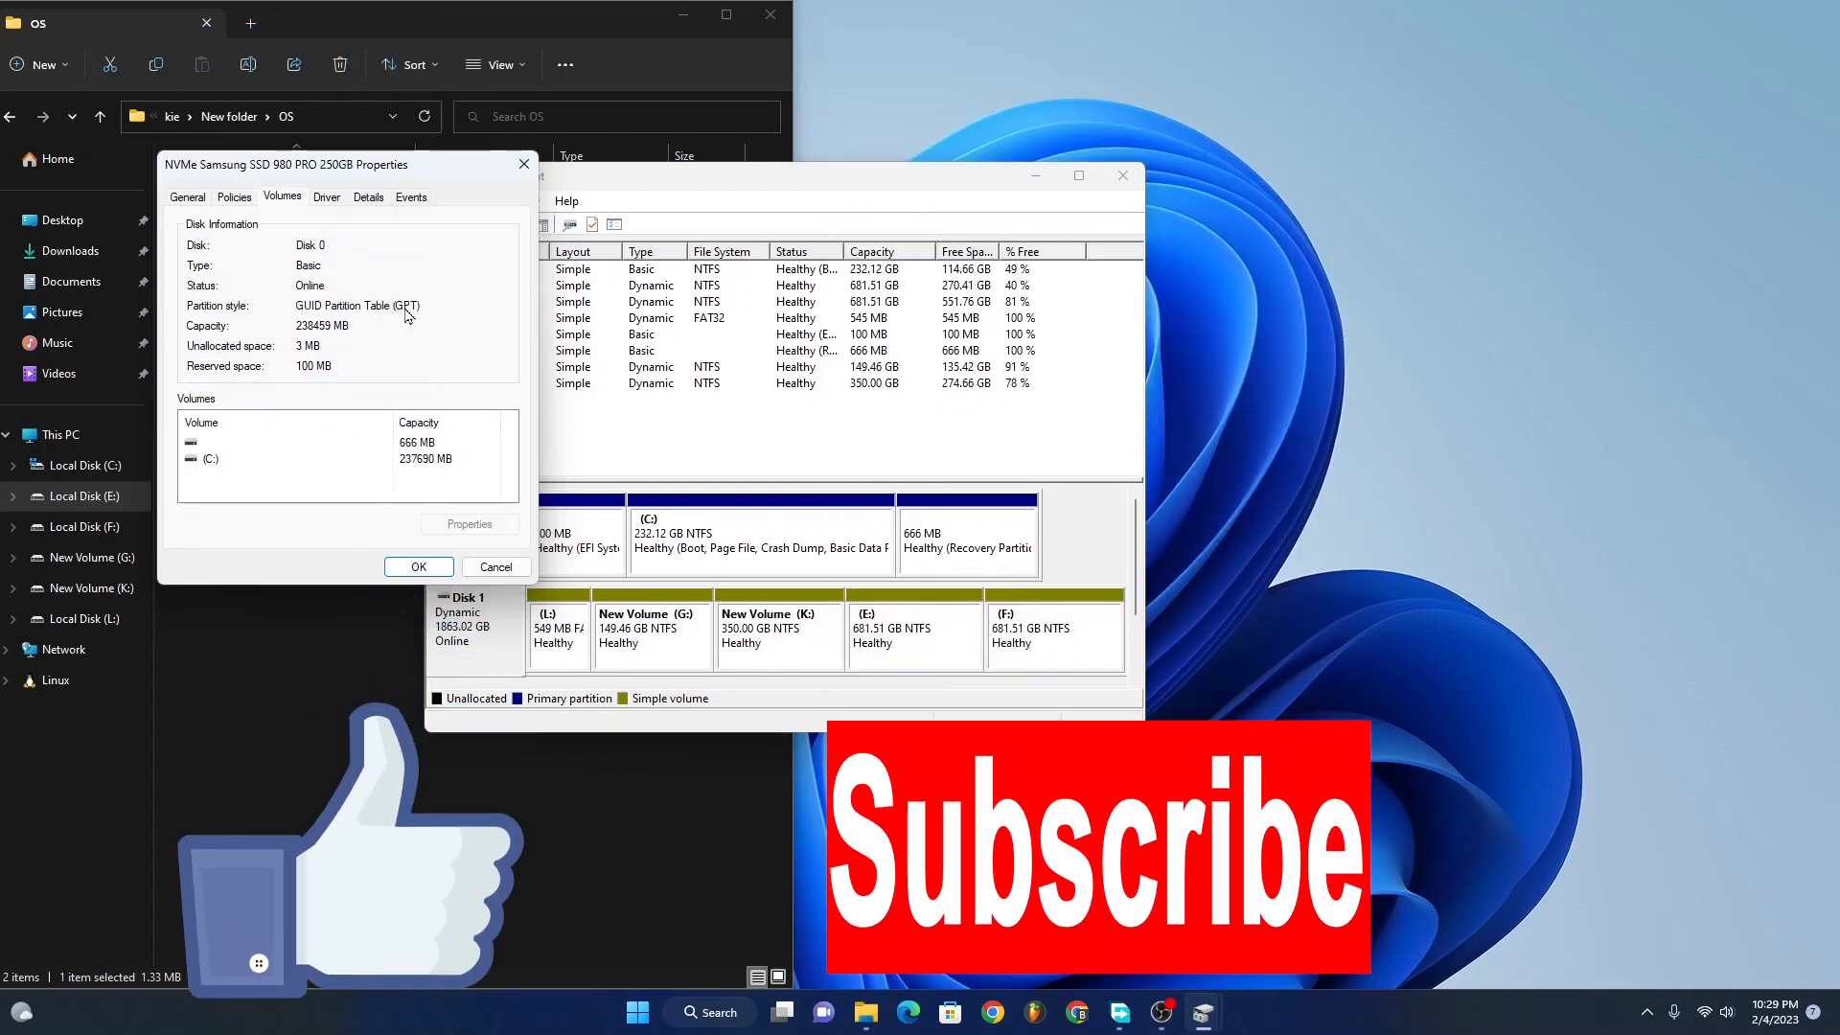
left_click(418, 566)
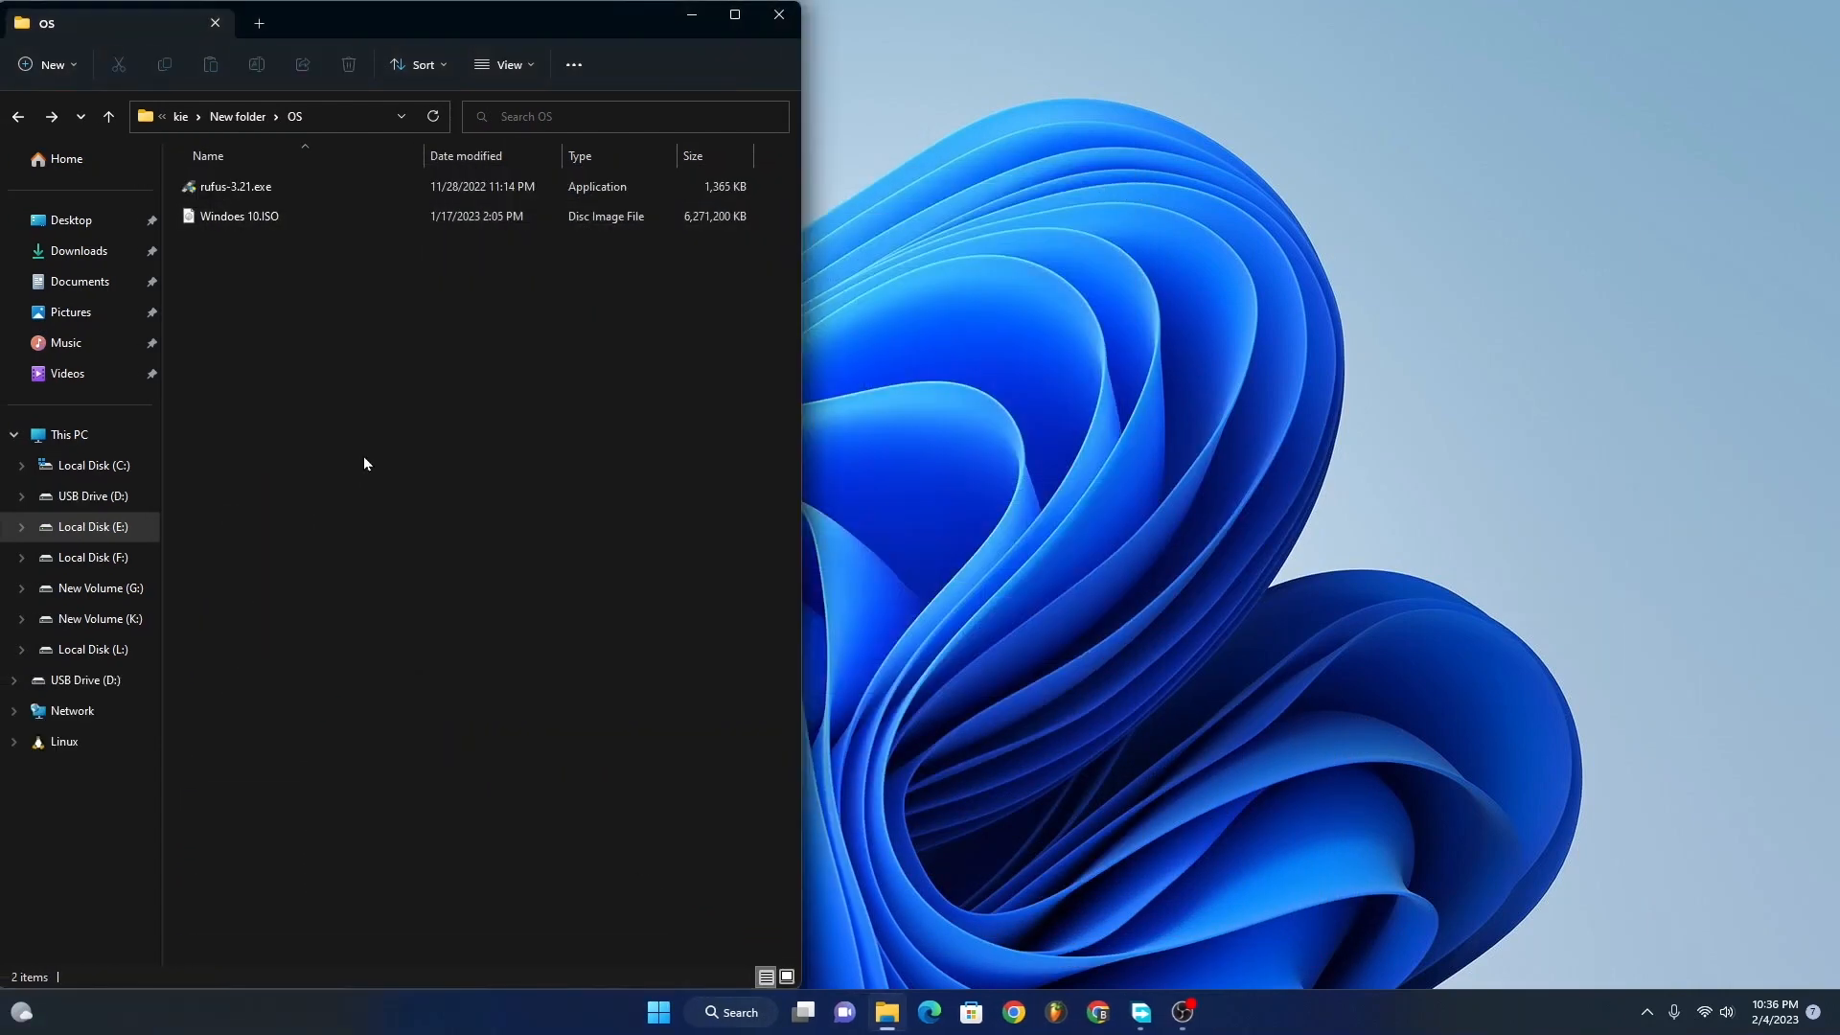
Step: Run rufus-3.21.exe as administrator and choose NO_LABEL (D:) [8GB] as the target device
left_click(198, 195)
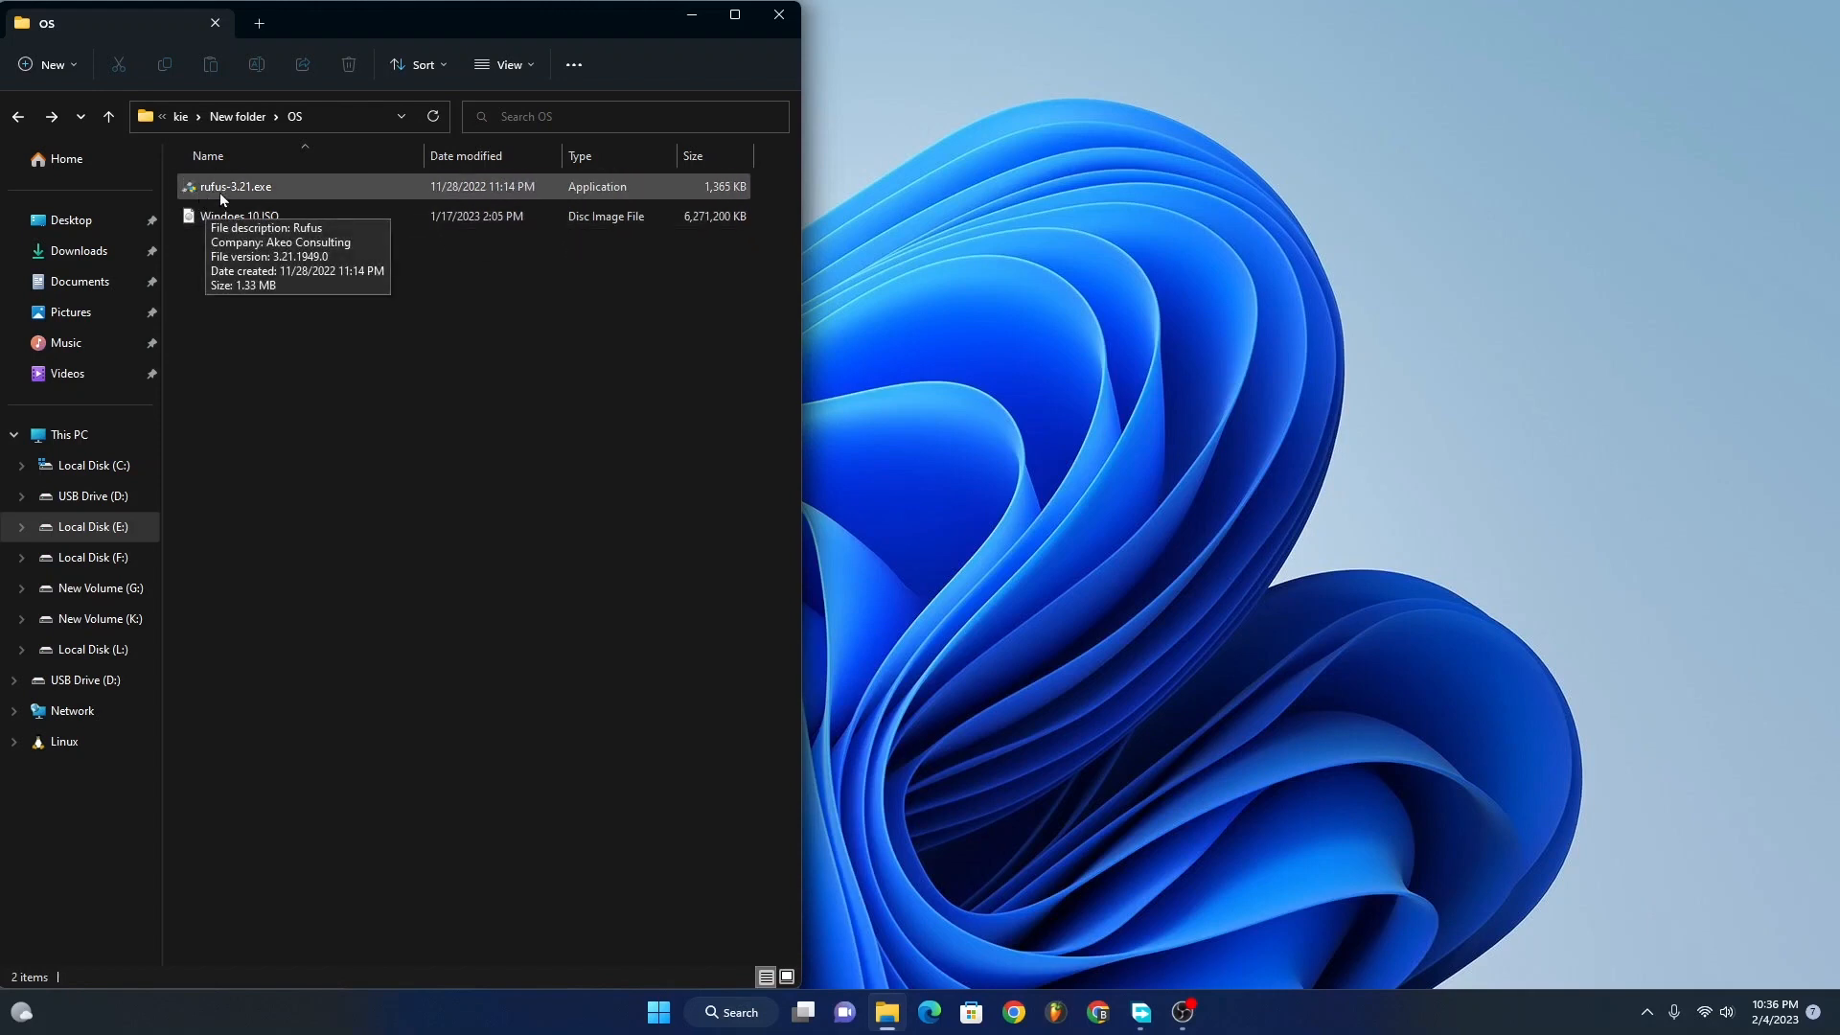
left_click(228, 218)
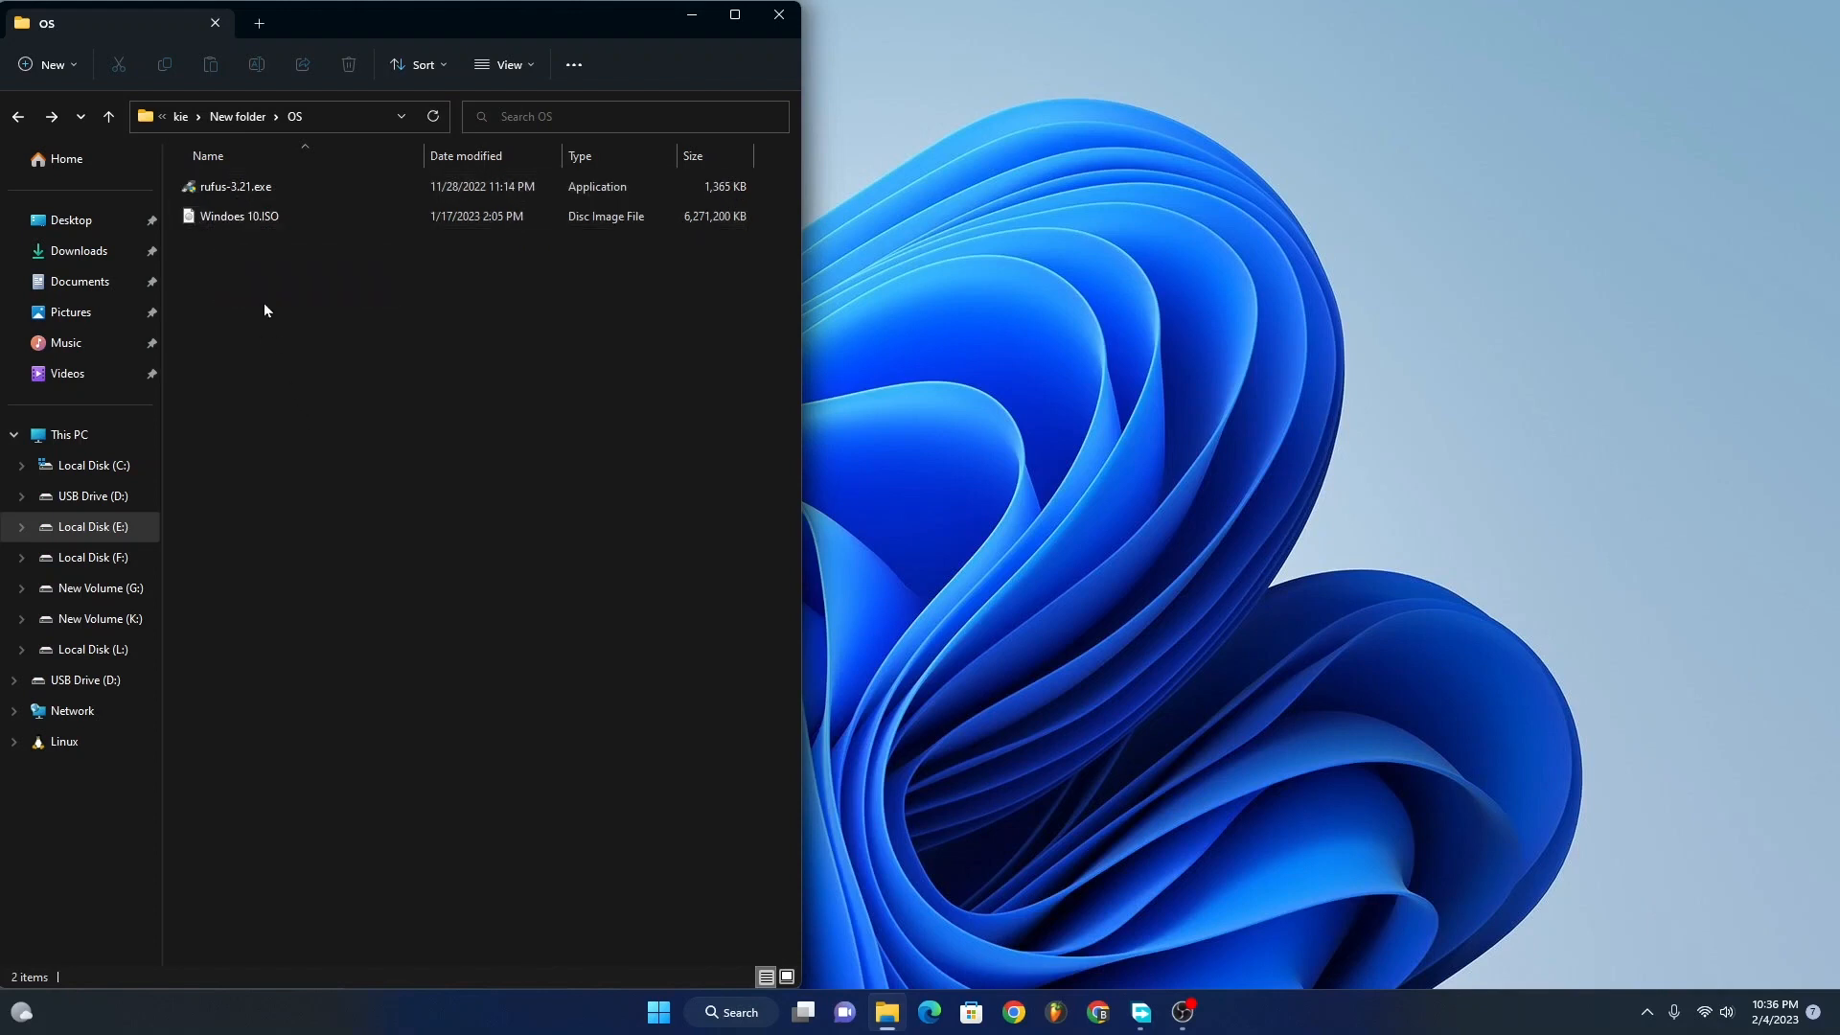
right_click(215, 196)
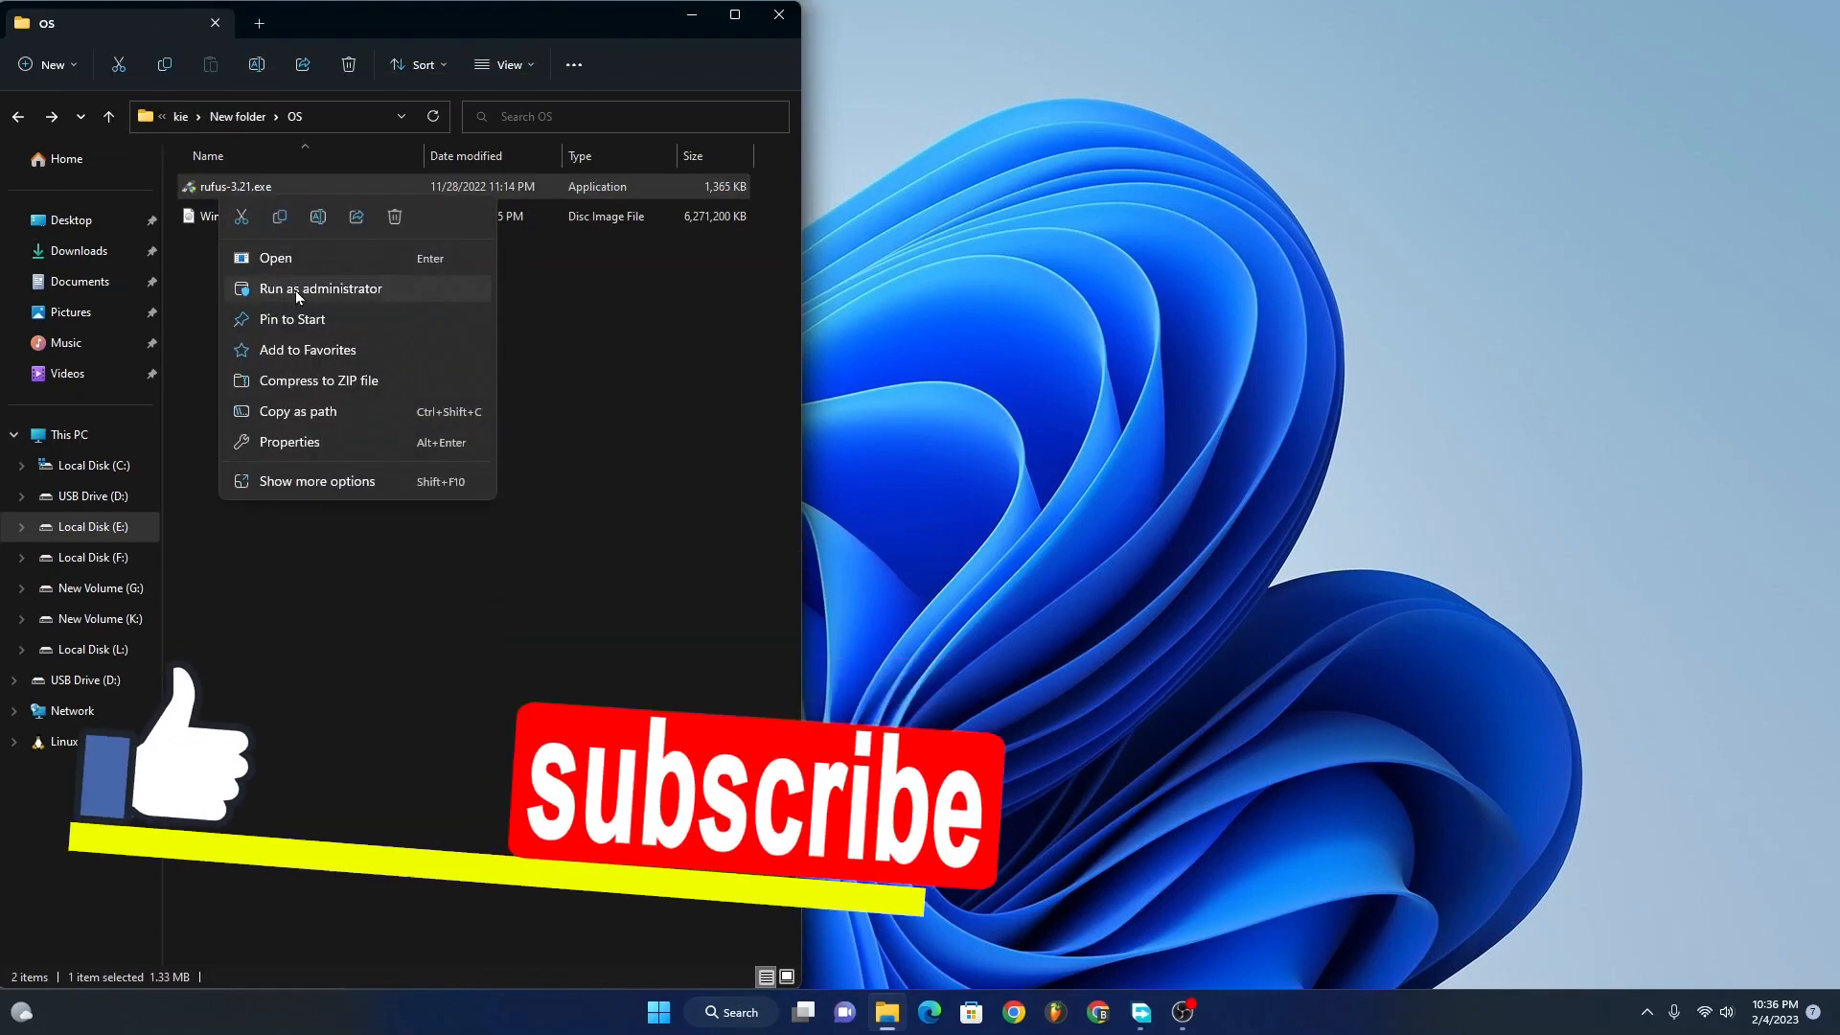
left_click(295, 290)
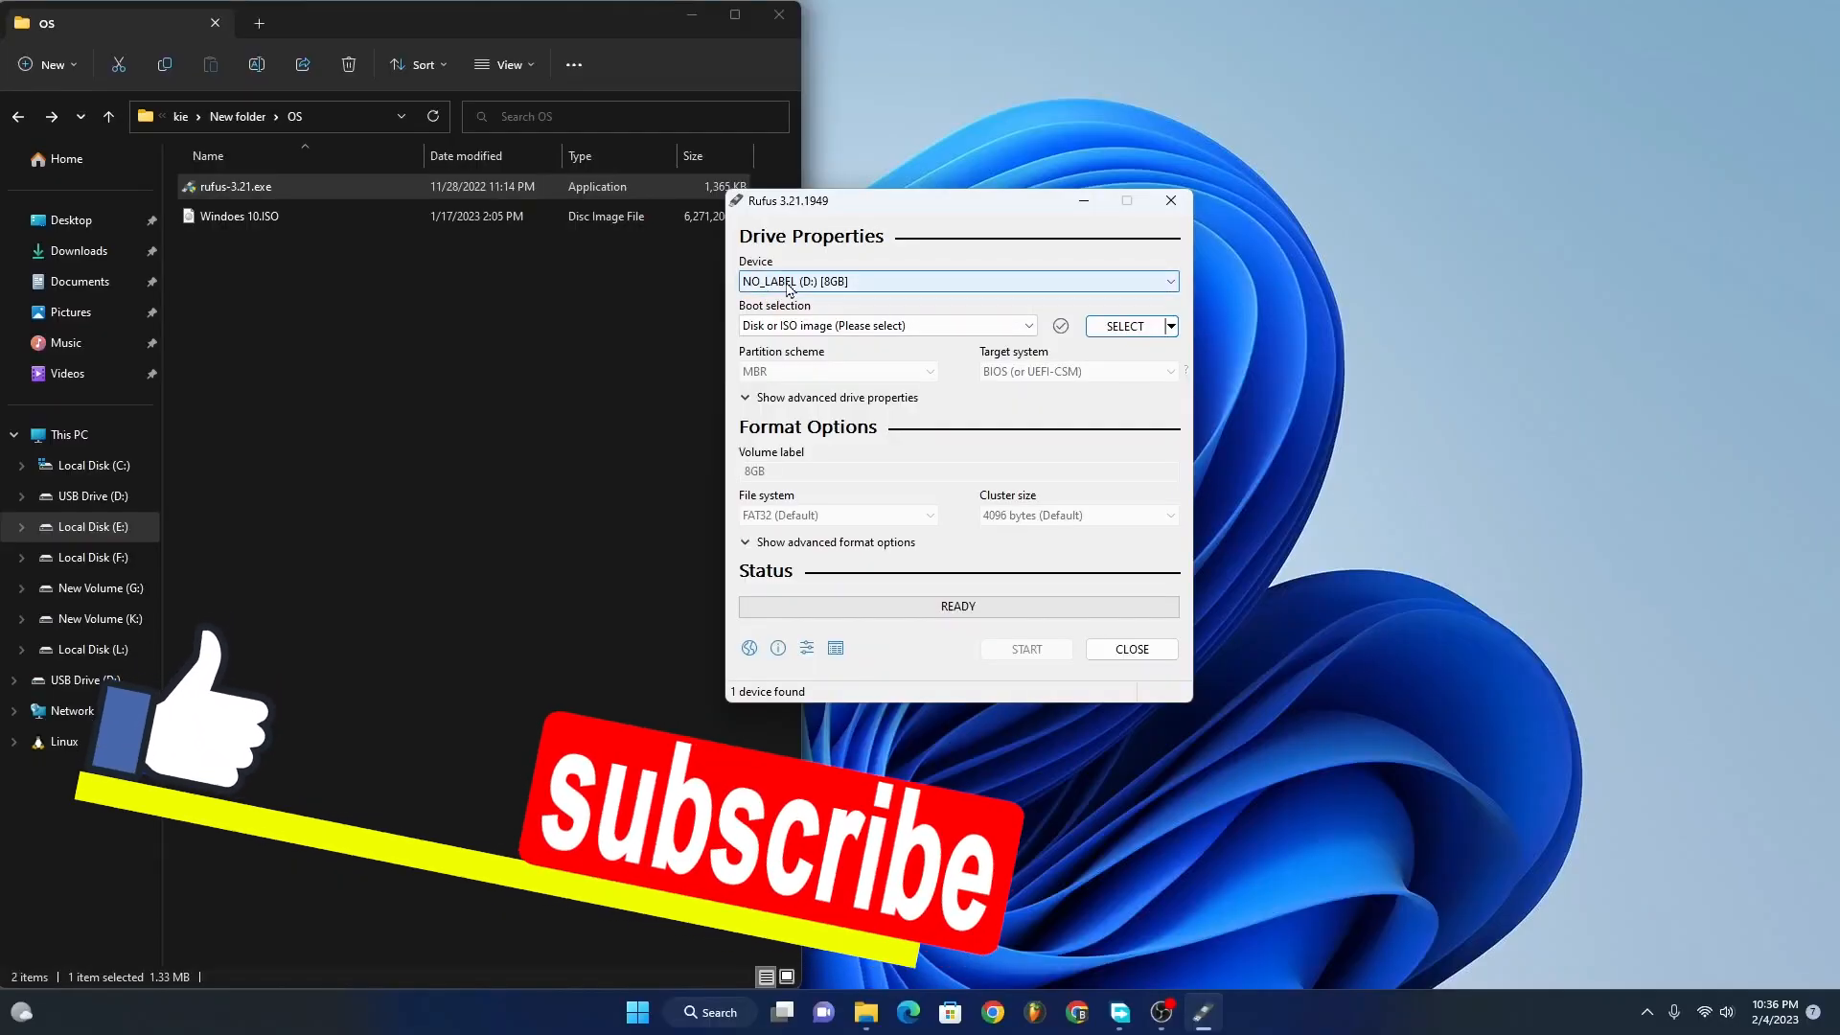
left_click(925, 281)
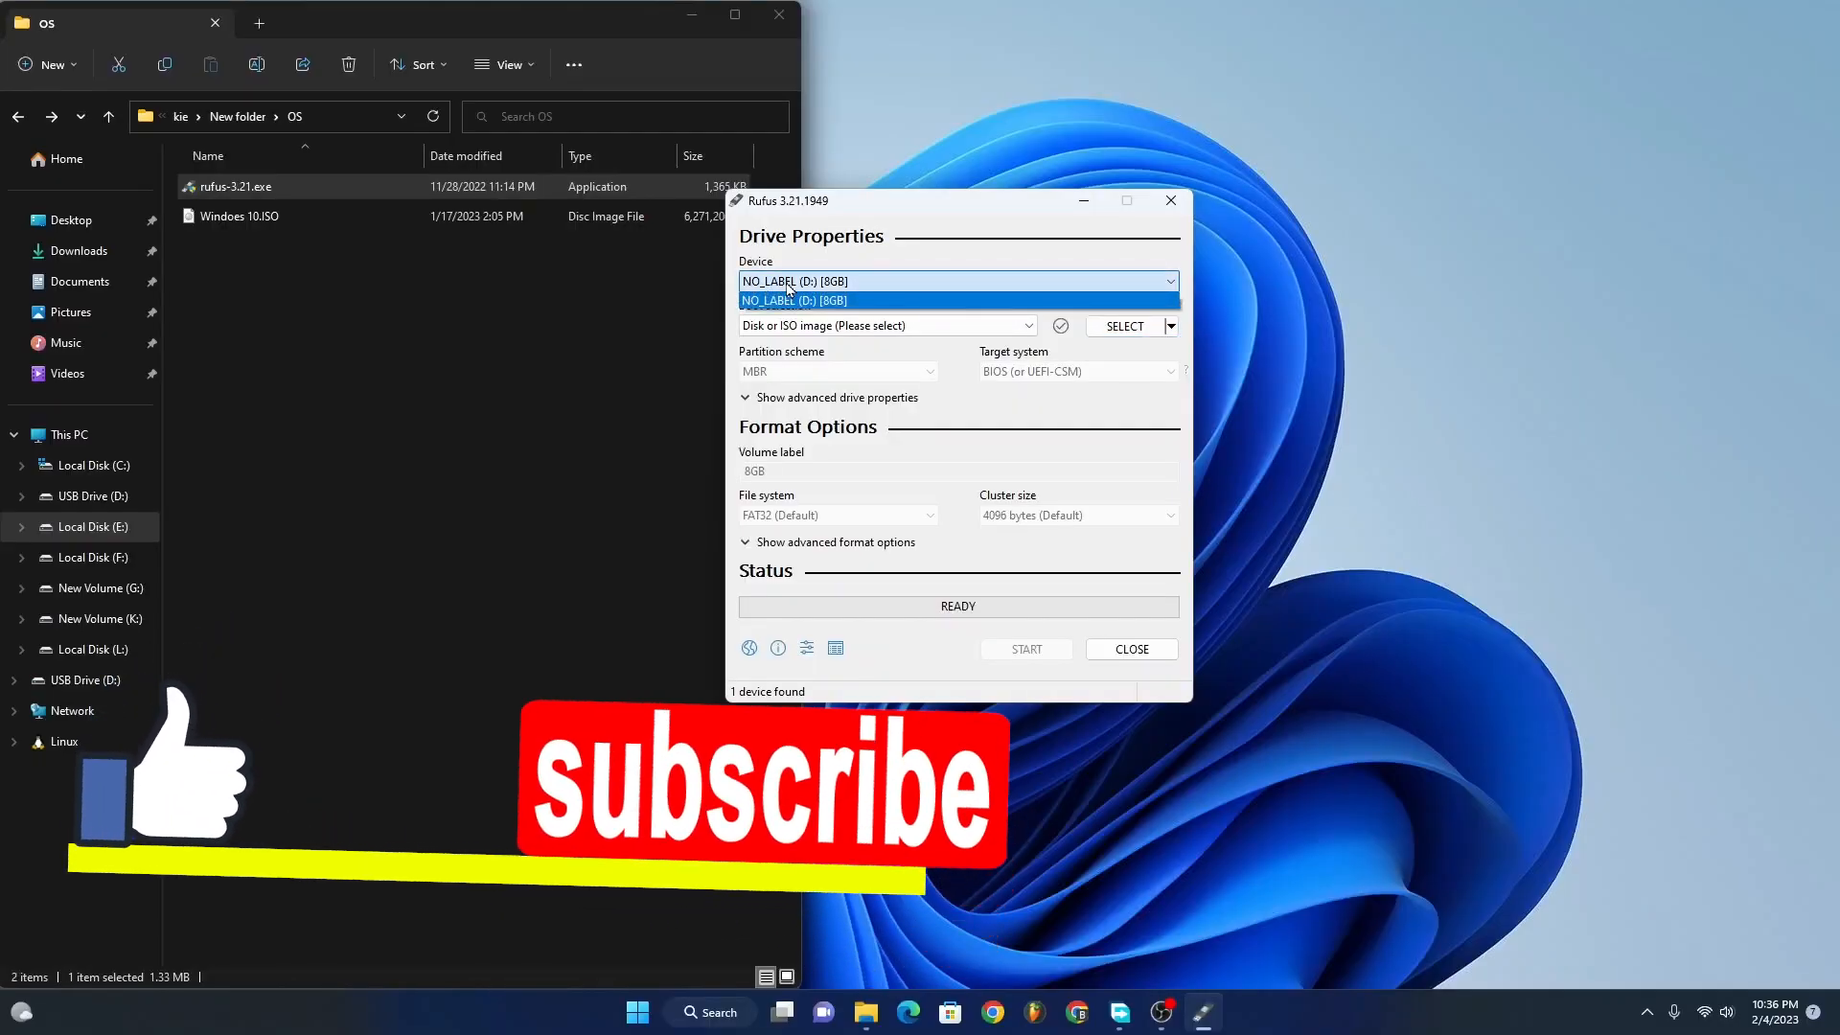
left_click(925, 287)
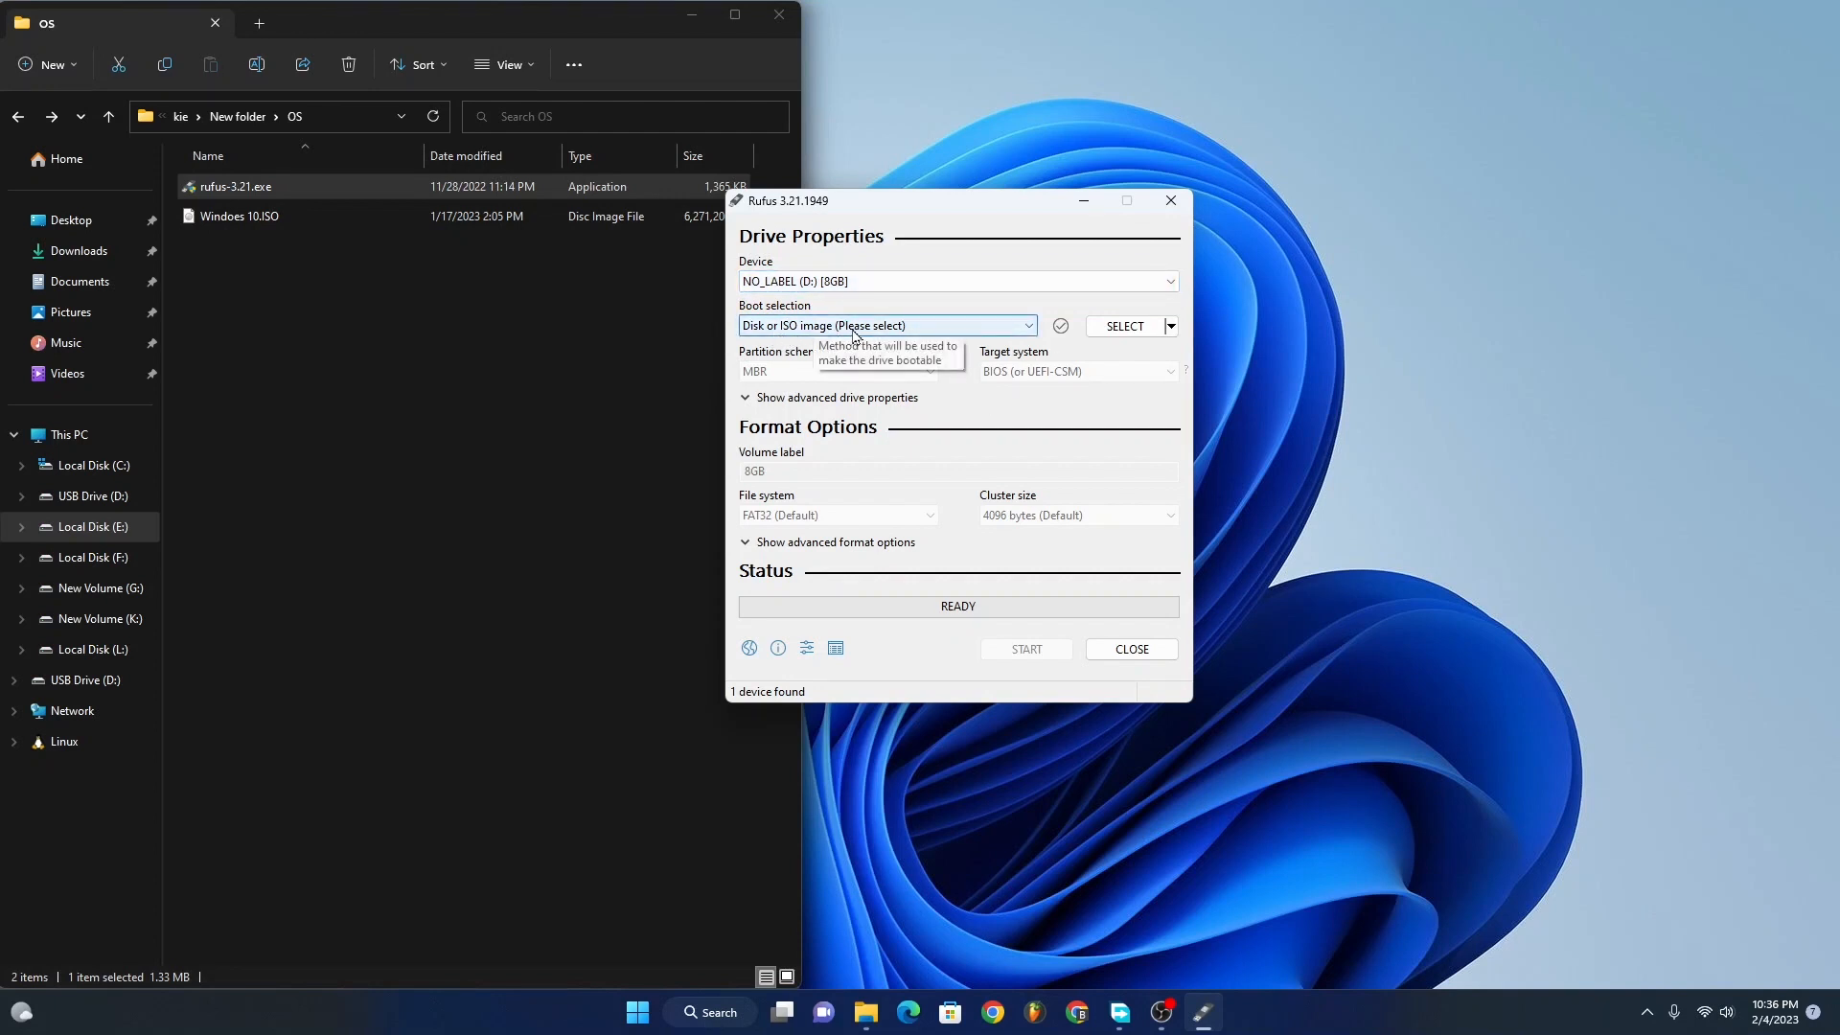
Step: Load Windoes 10.ISO as the boot image, using the path copied from the open OS folder to locate it
left_click(1118, 328)
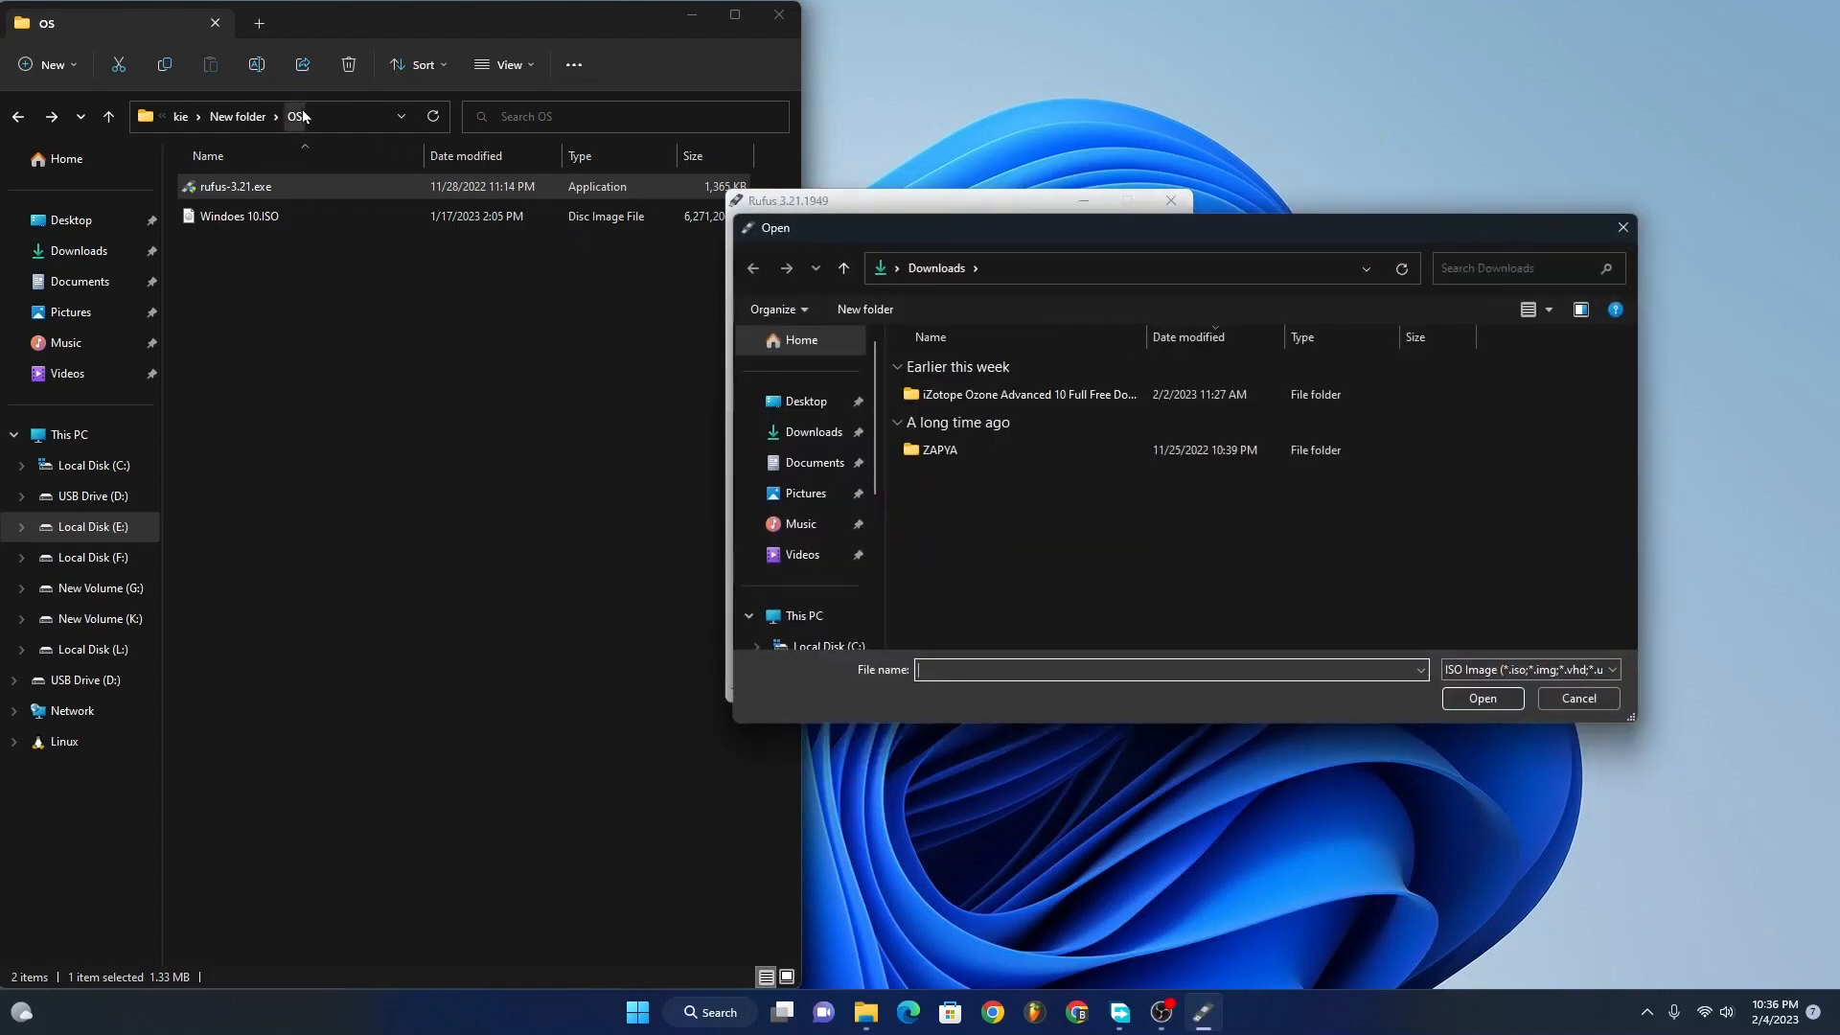
left_click(348, 121)
right_click(286, 118)
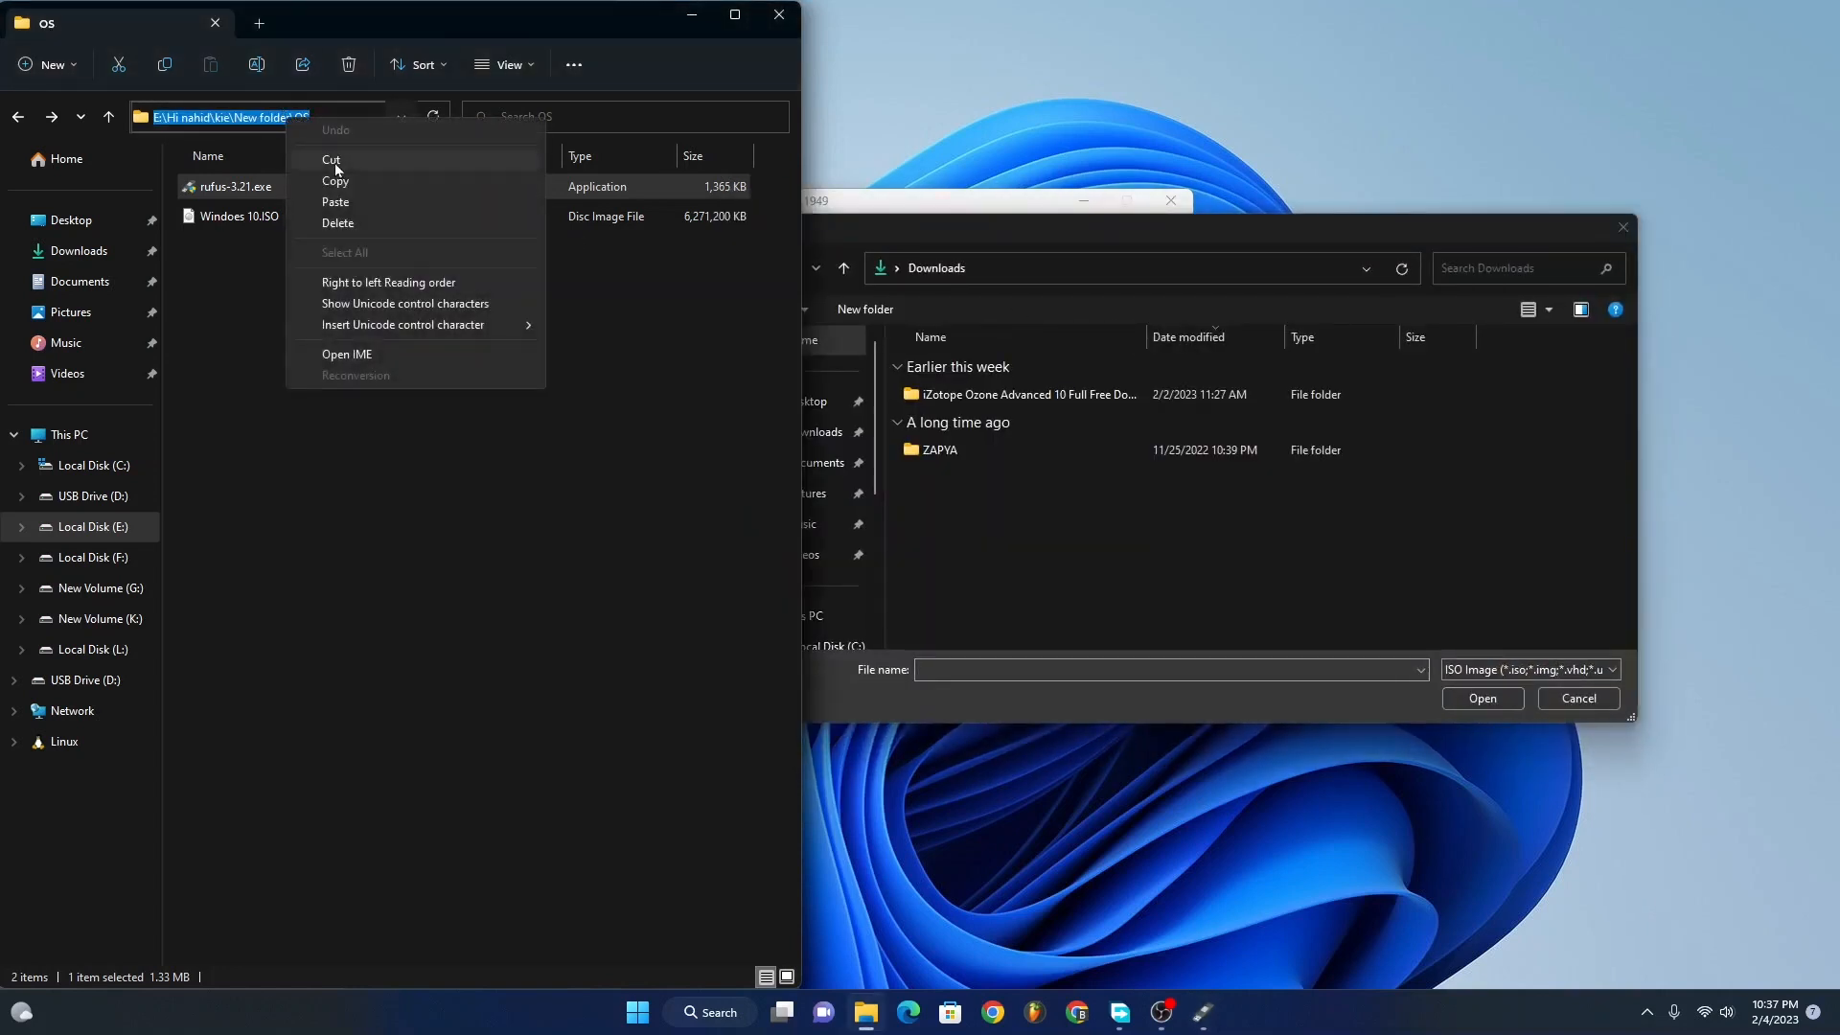
left_click(343, 183)
left_click(1066, 267)
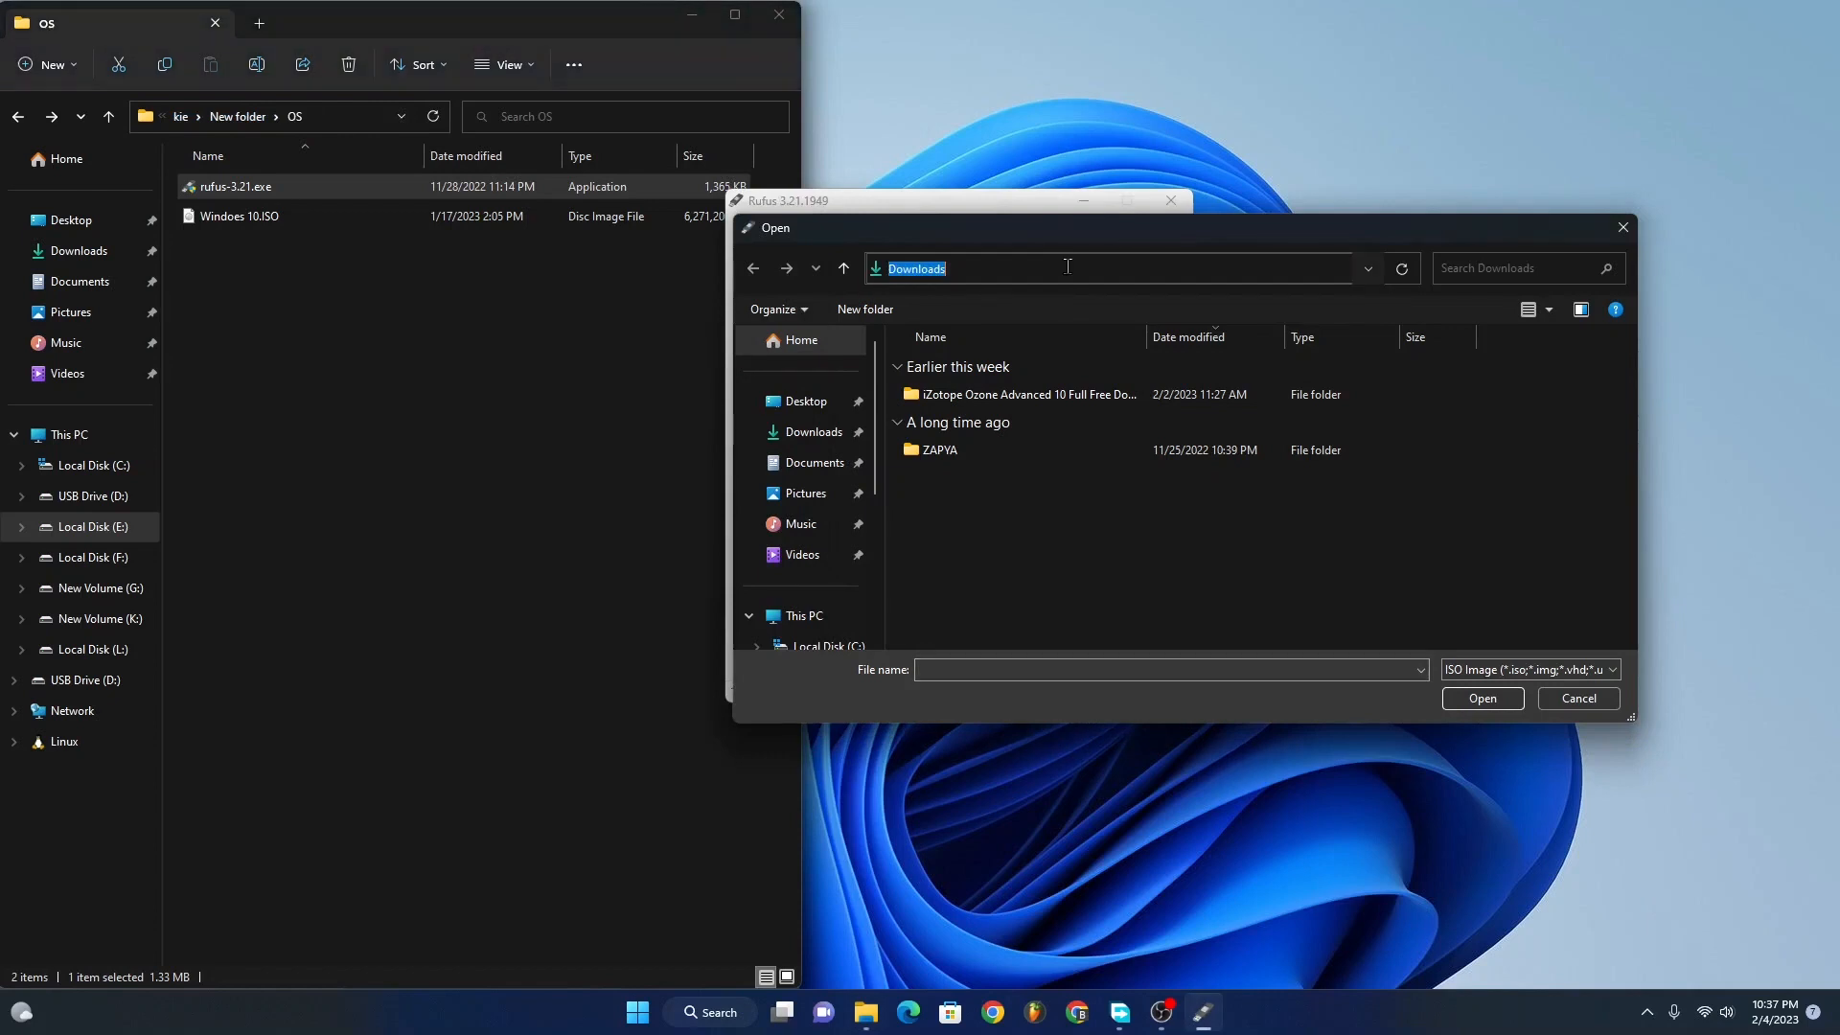
key("ctrl+v")
key("Return")
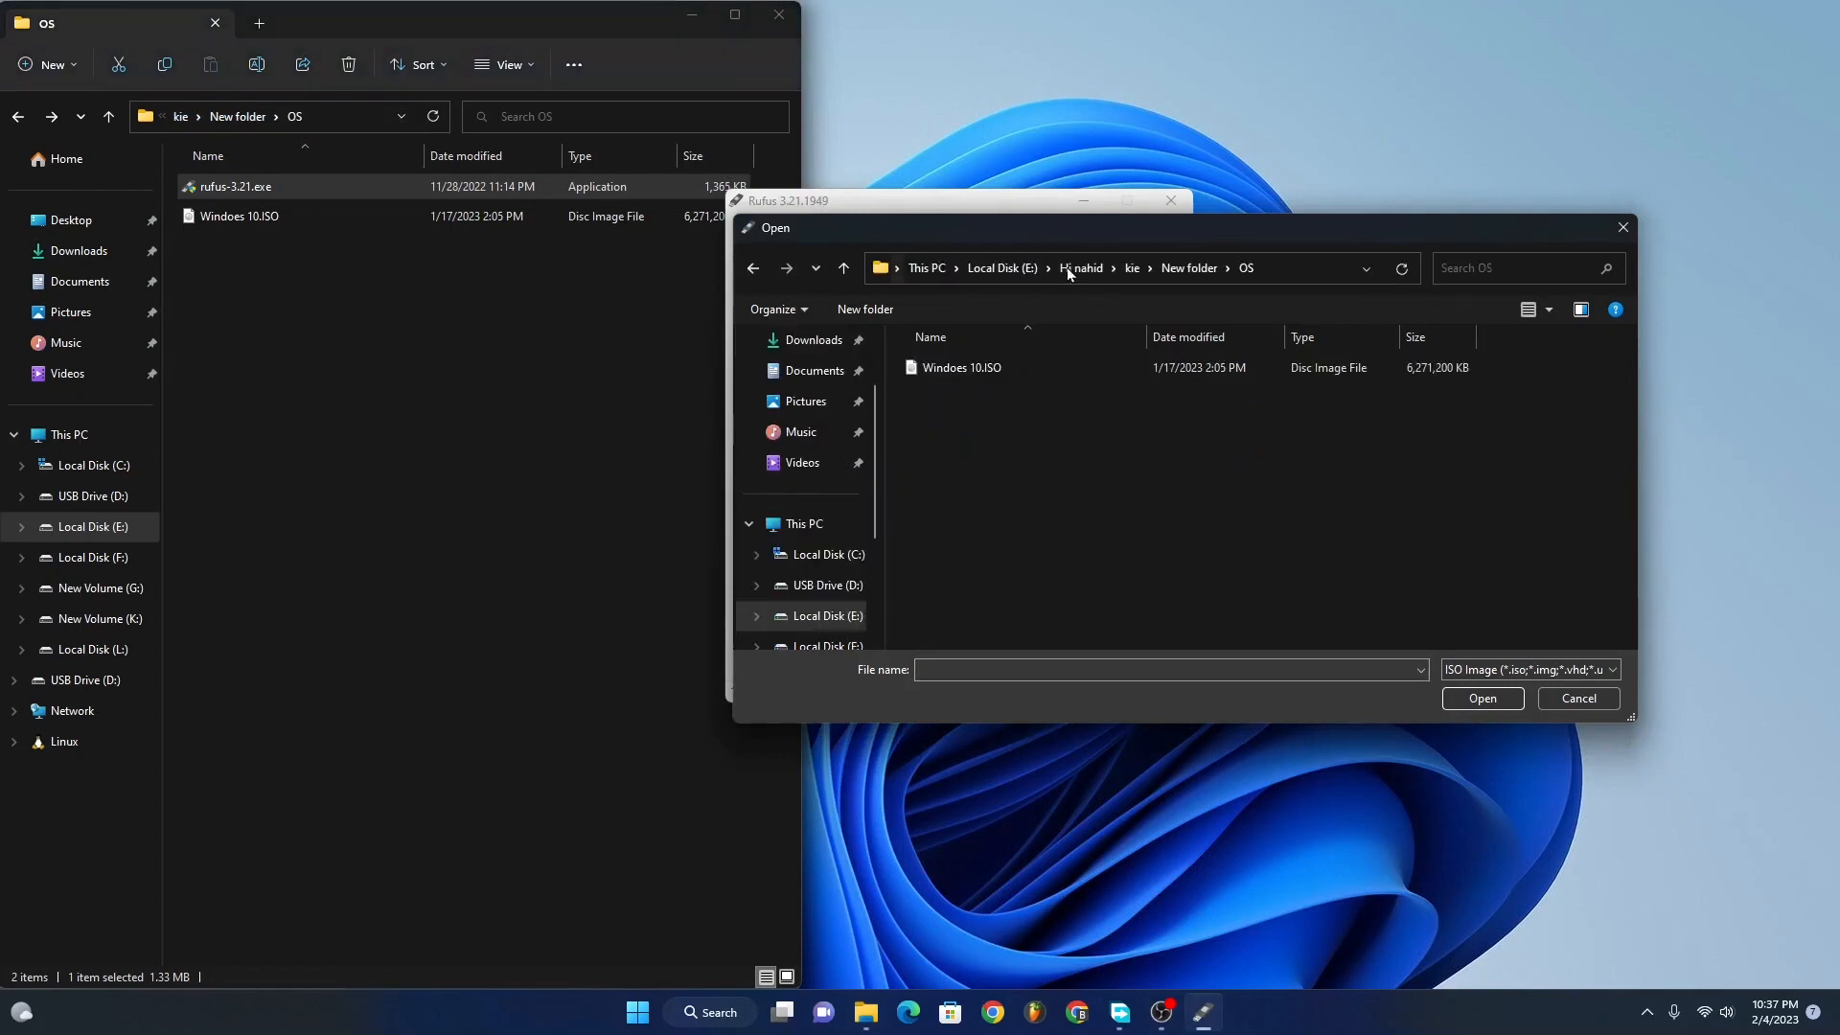
left_click(952, 370)
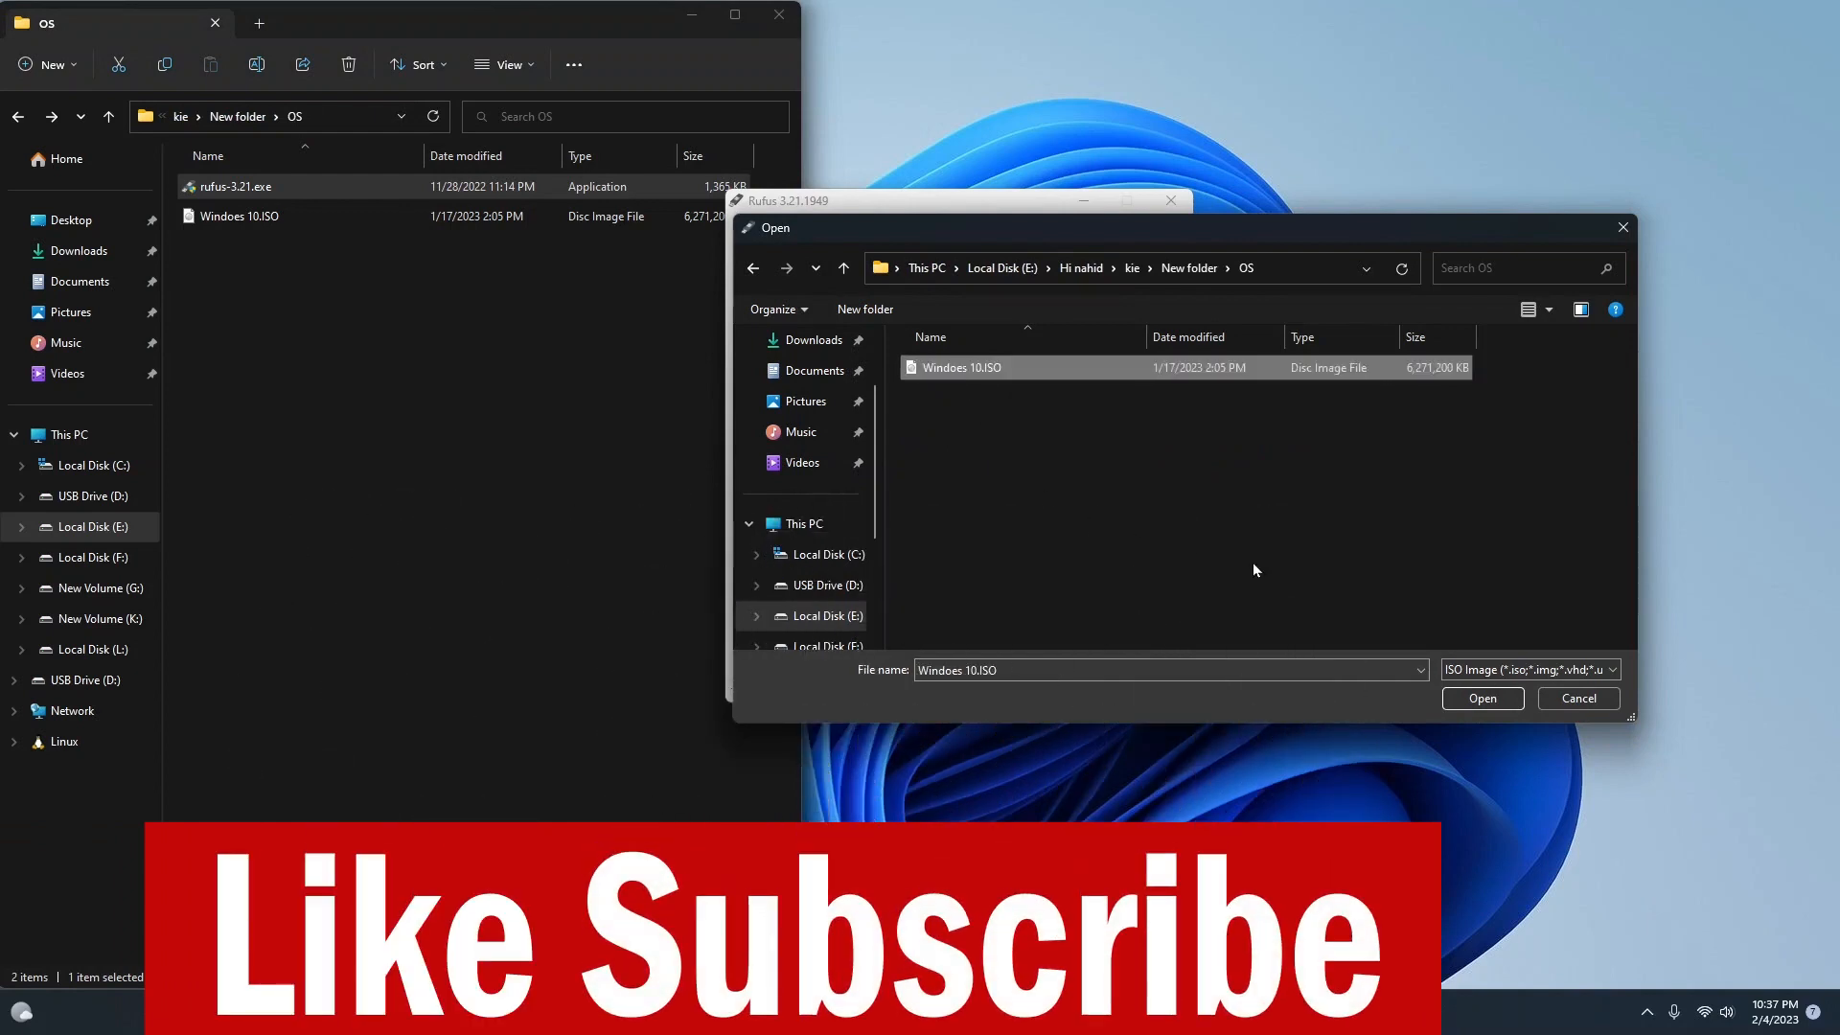
left_click(1469, 699)
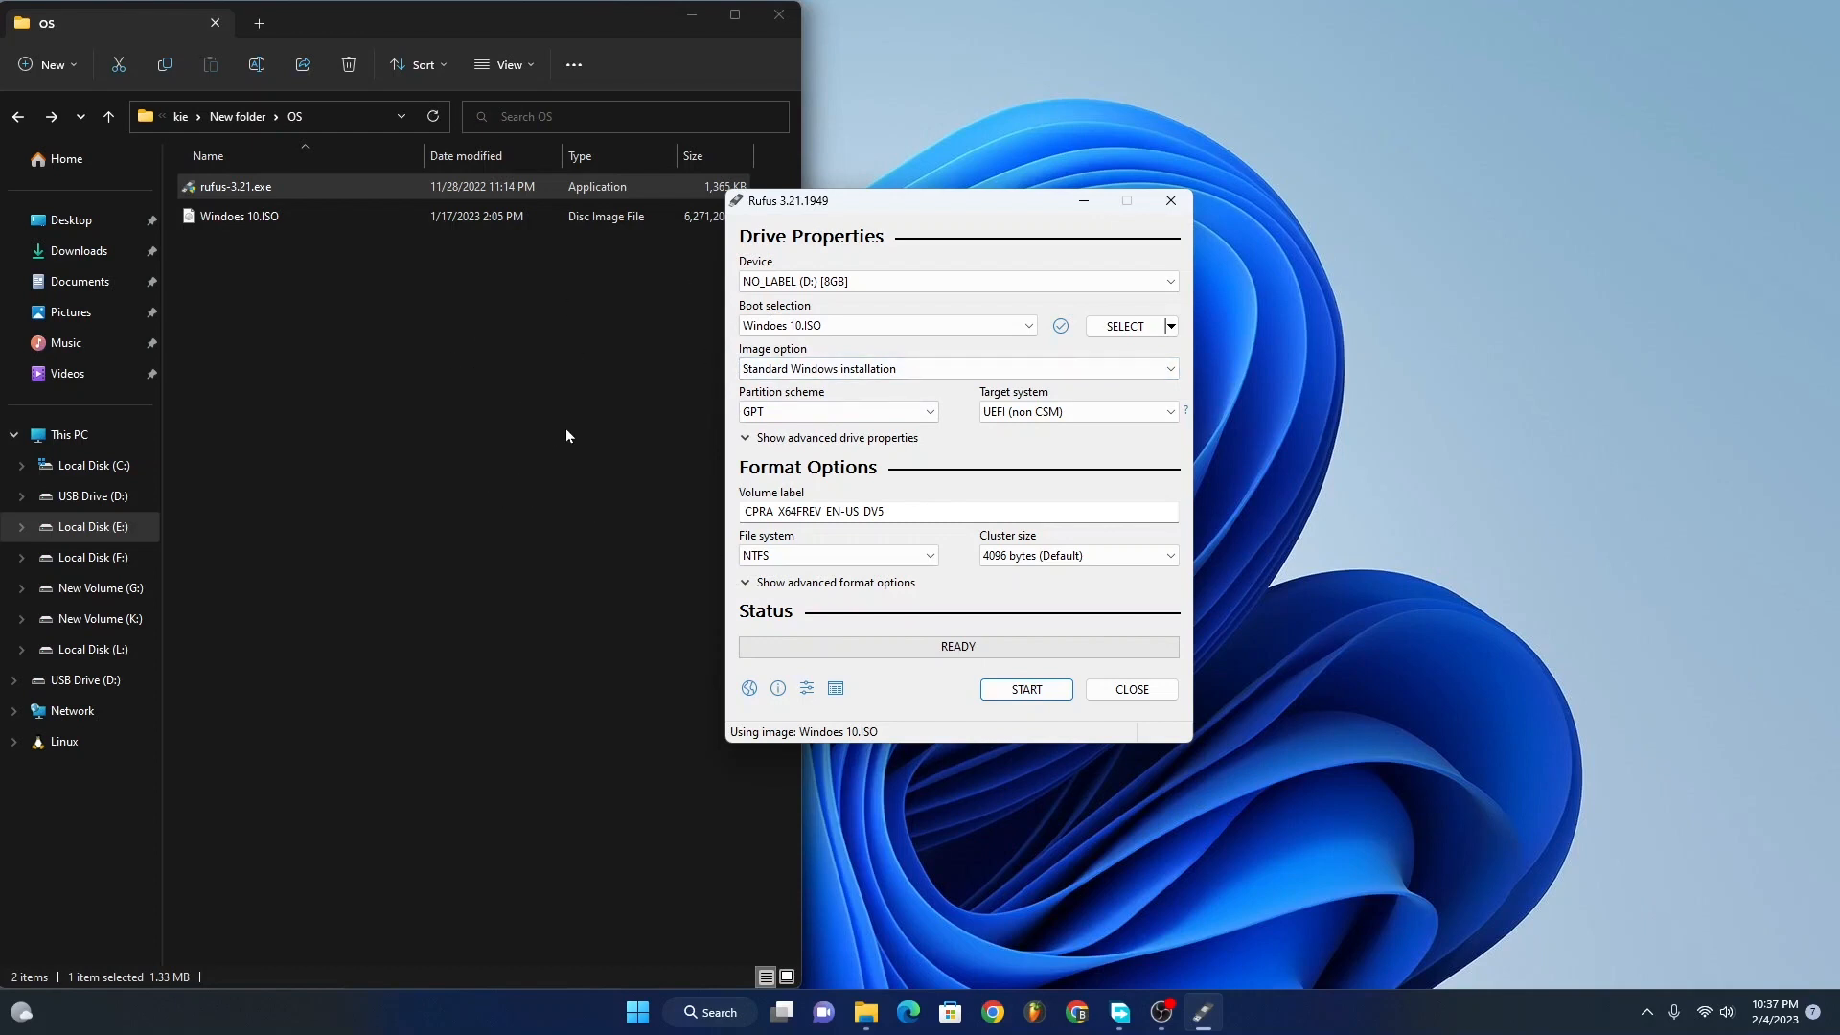
Step: Set the partition scheme to GPT and write the image to the USB drive, accepting the erasure of its data
left_click(766, 414)
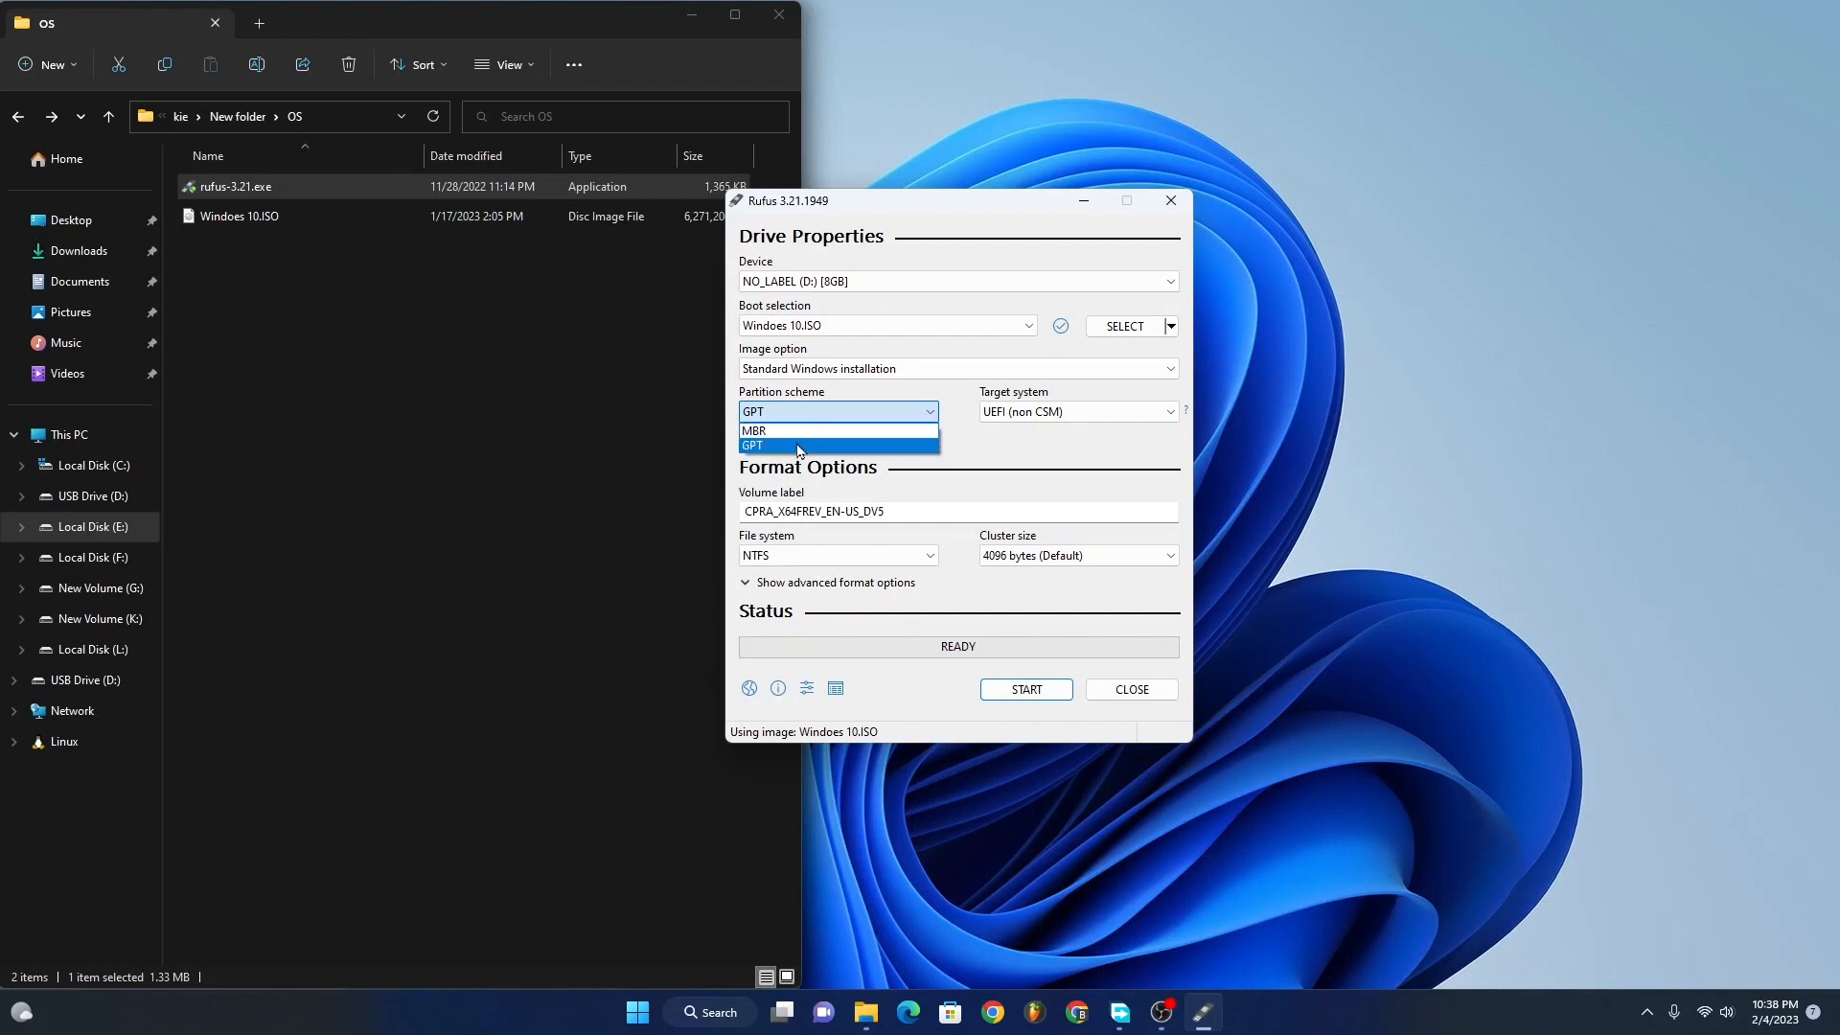
left_click(799, 446)
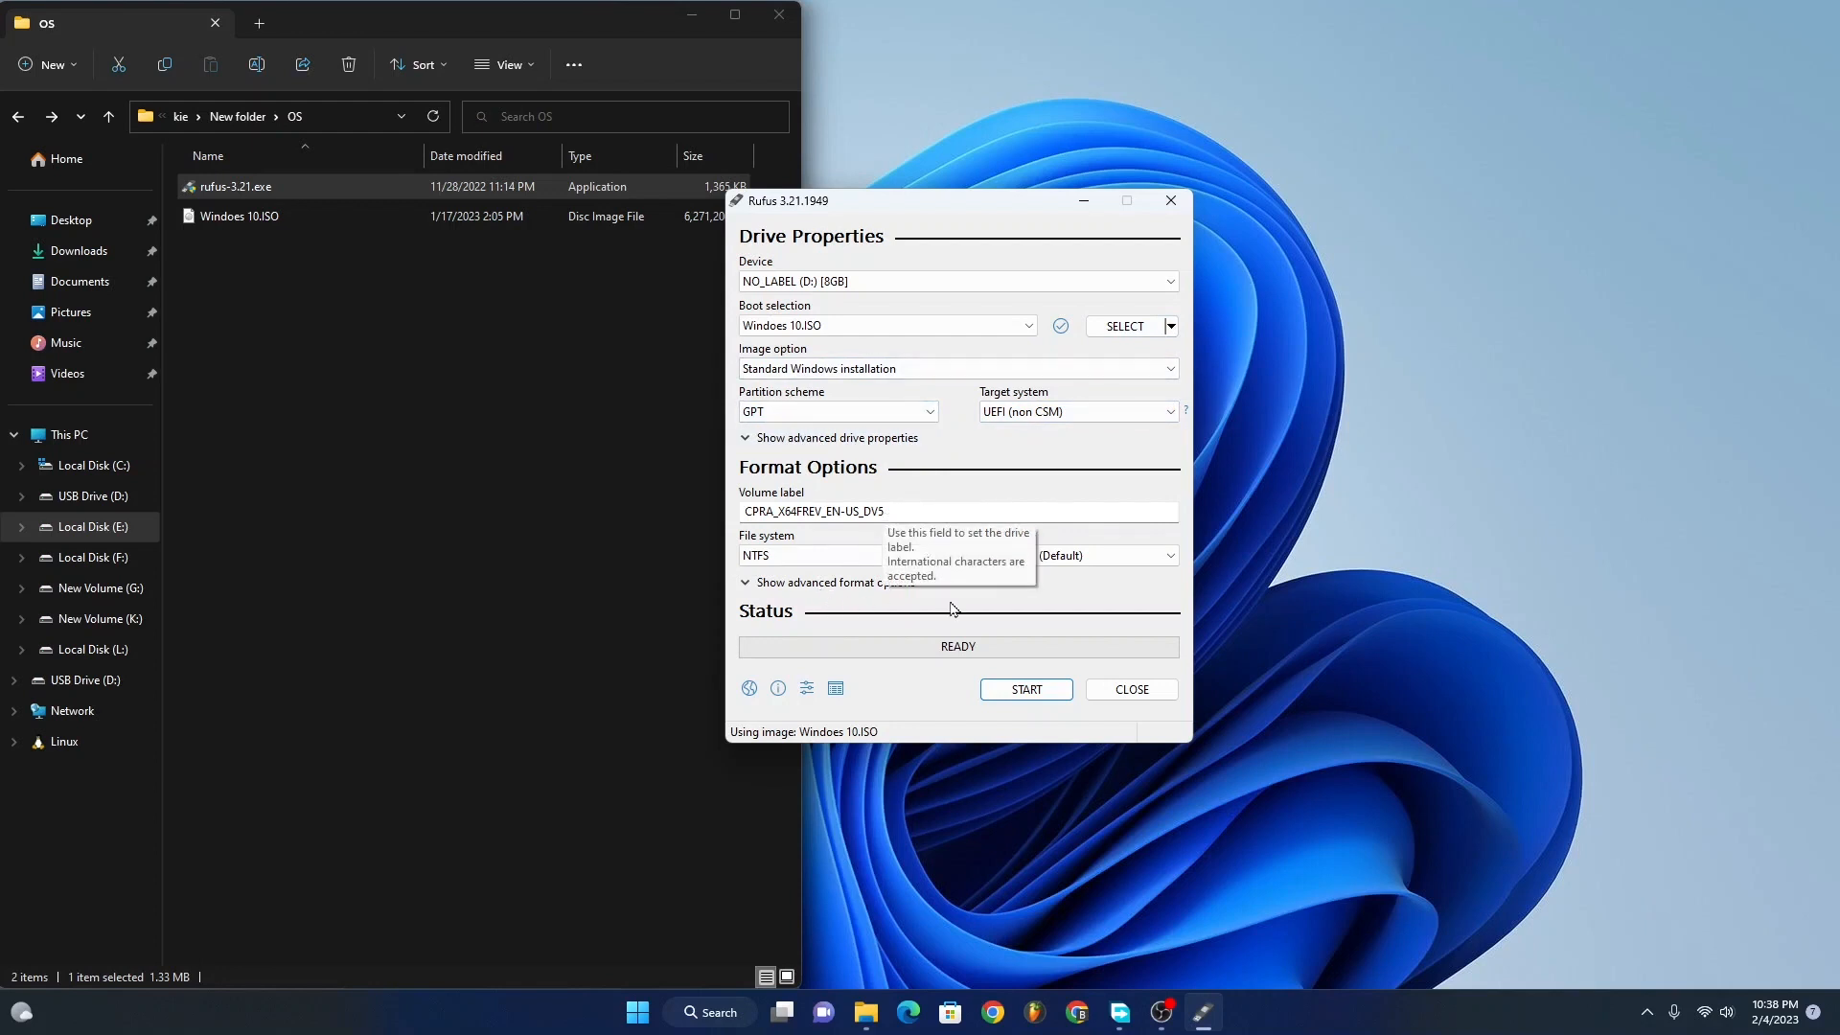
left_click(1007, 696)
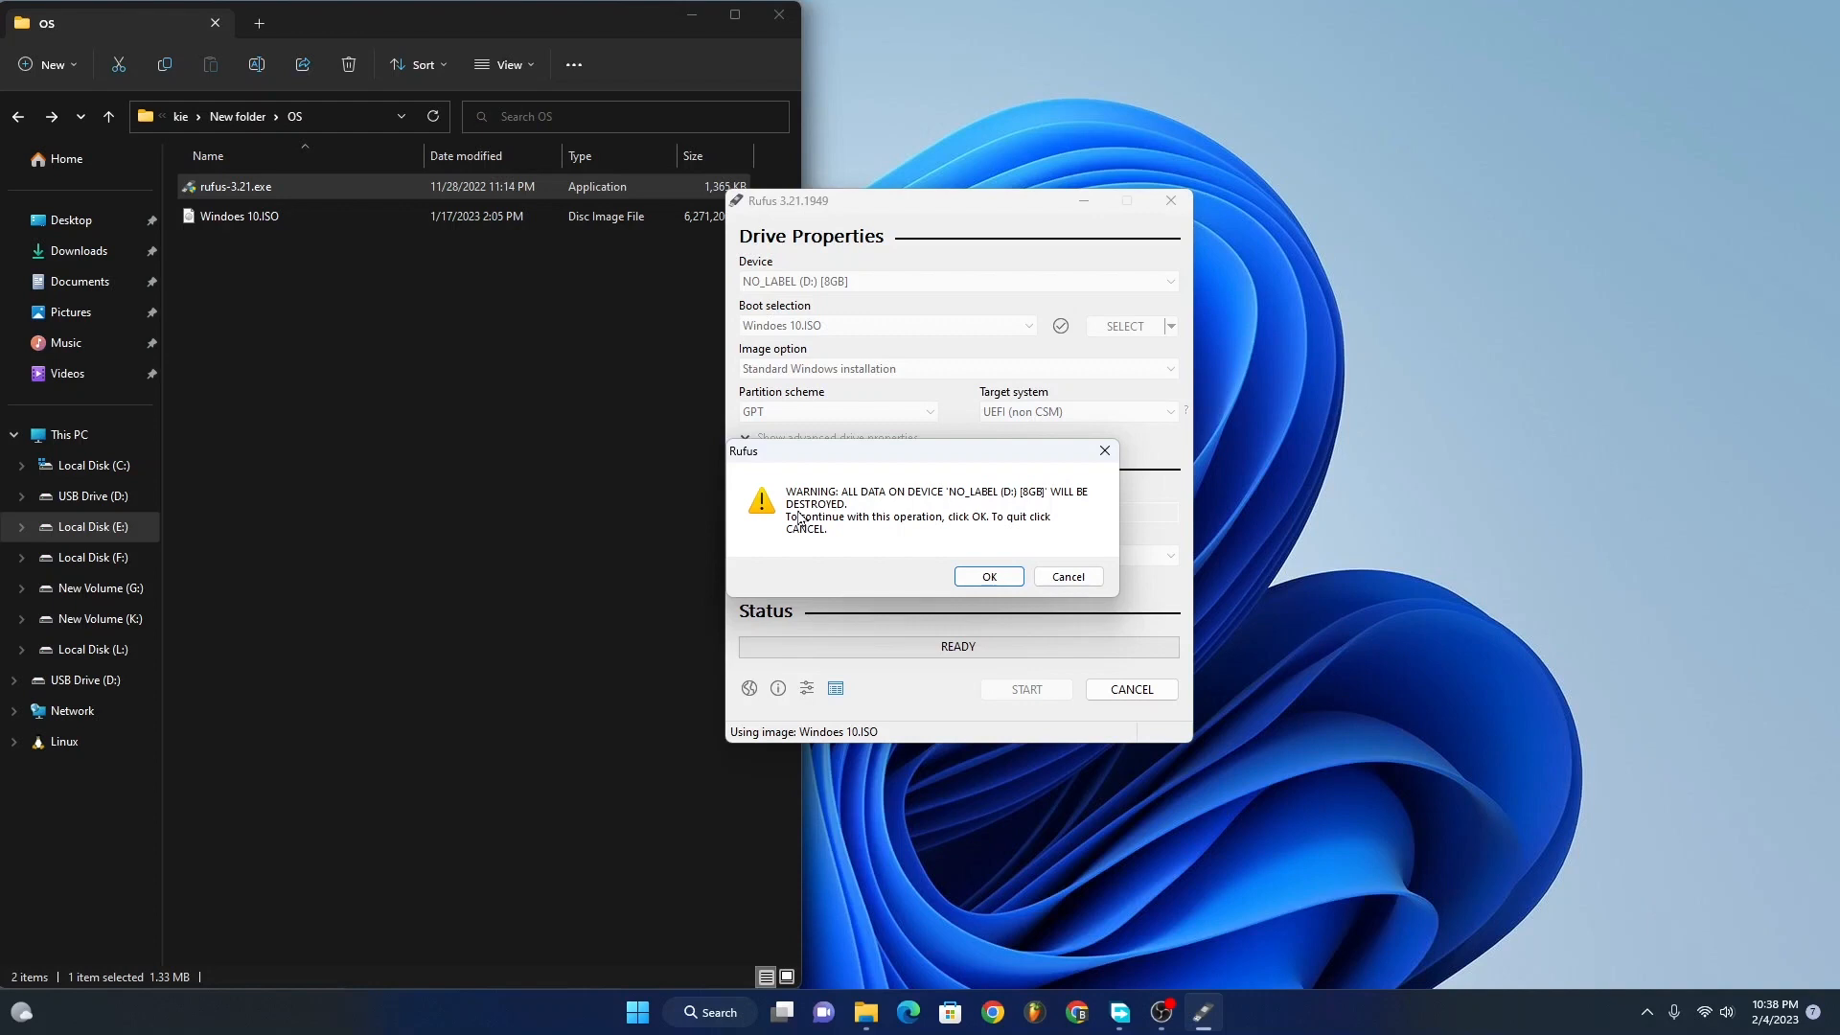
left_click(989, 577)
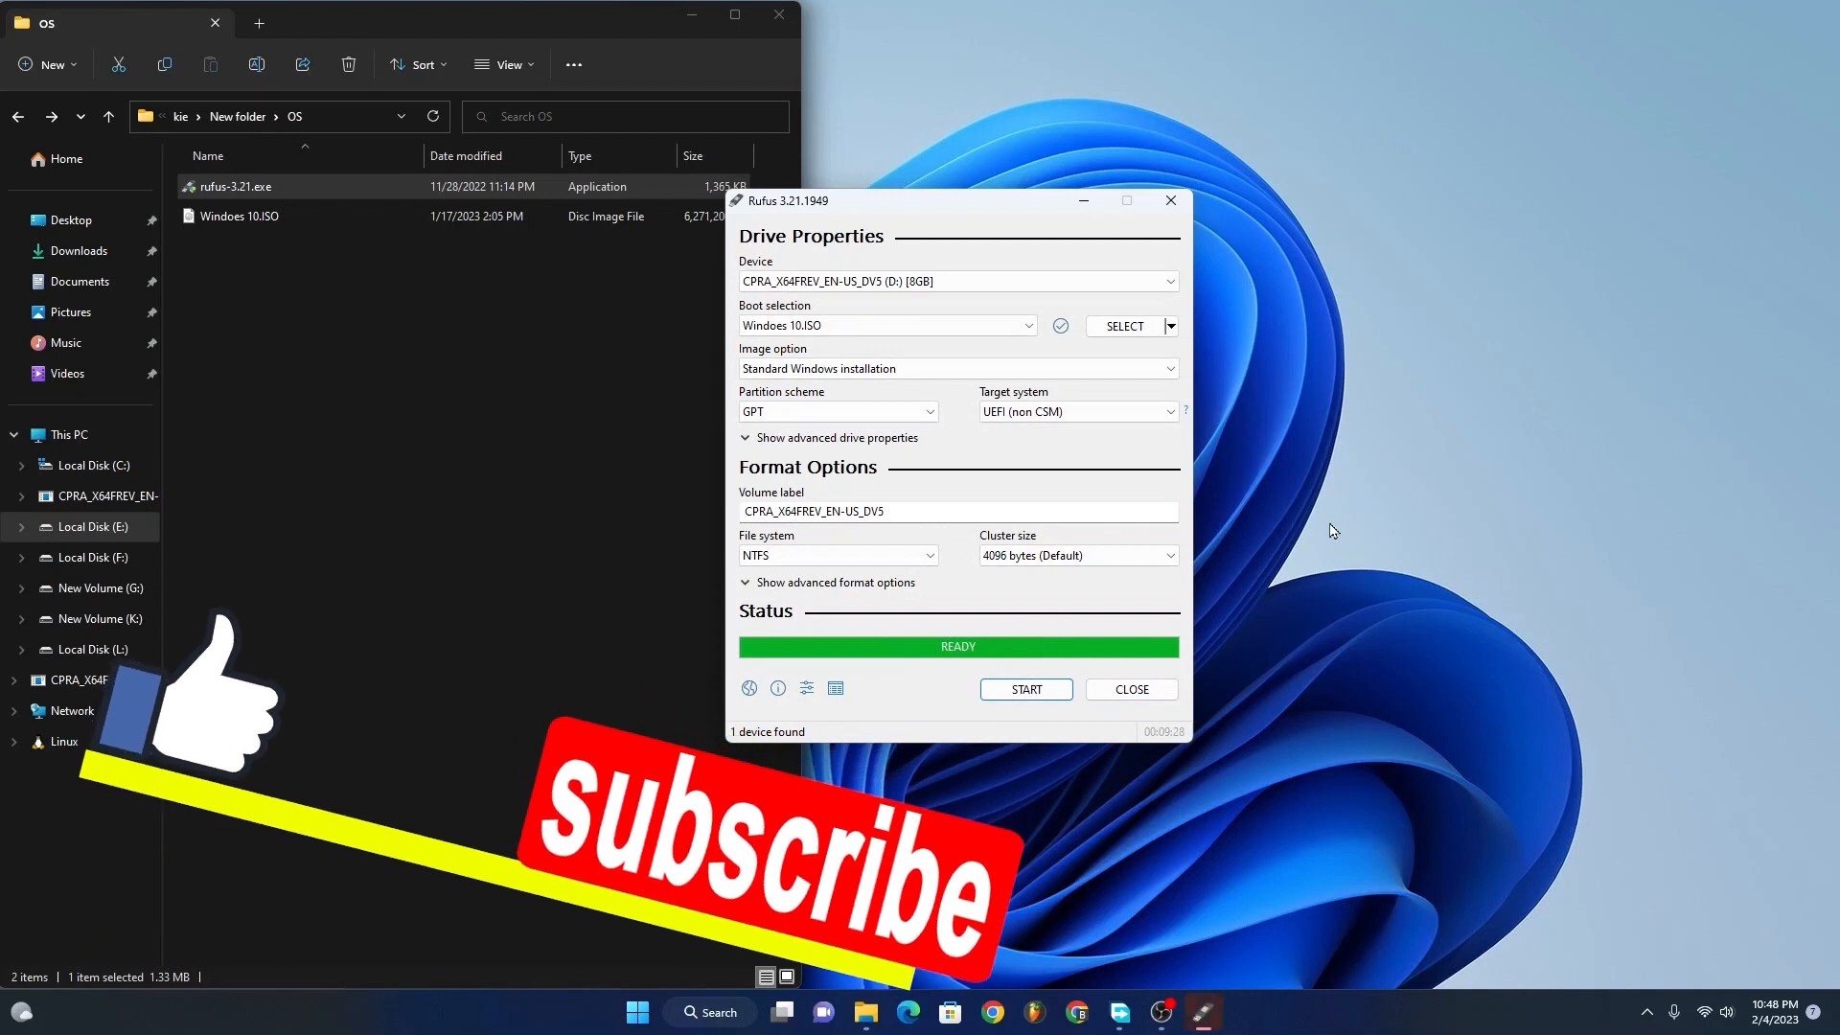
left_click(1299, 406)
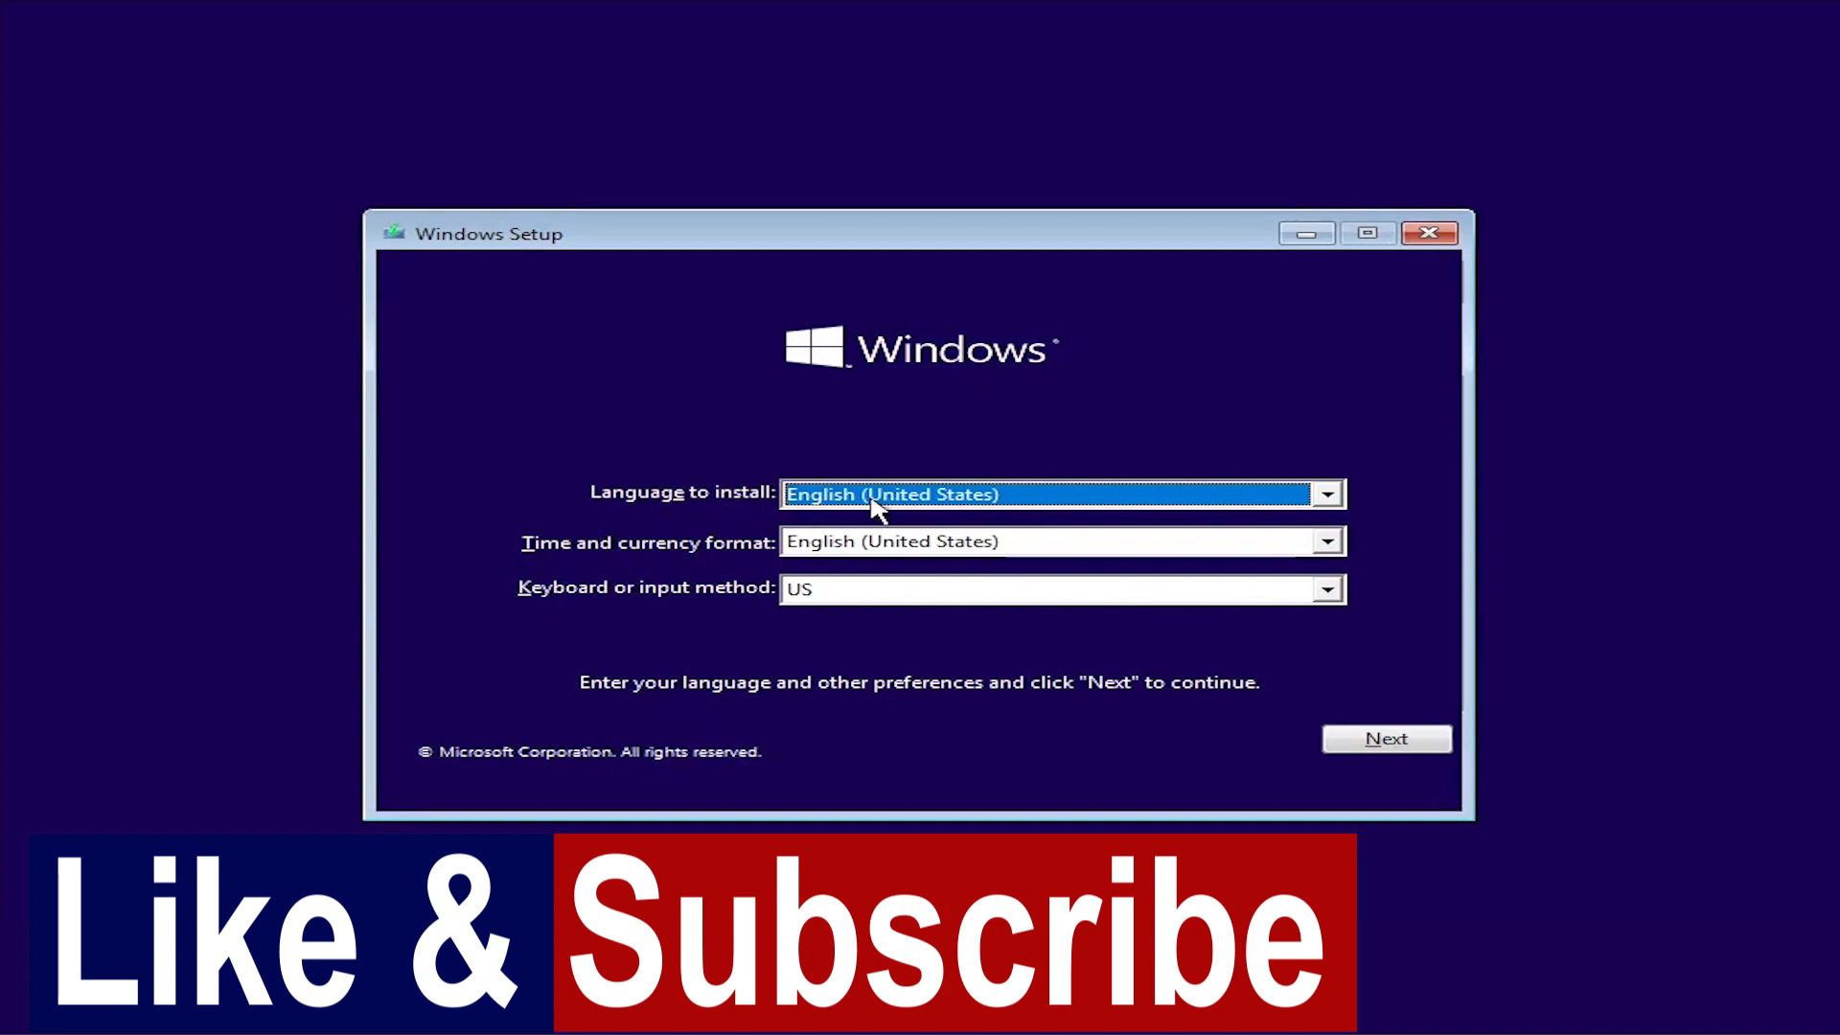
Step: Keep English (United States) as the setup language and time and currency format, and start the Windows installation
left_click(1329, 495)
left_click(1331, 498)
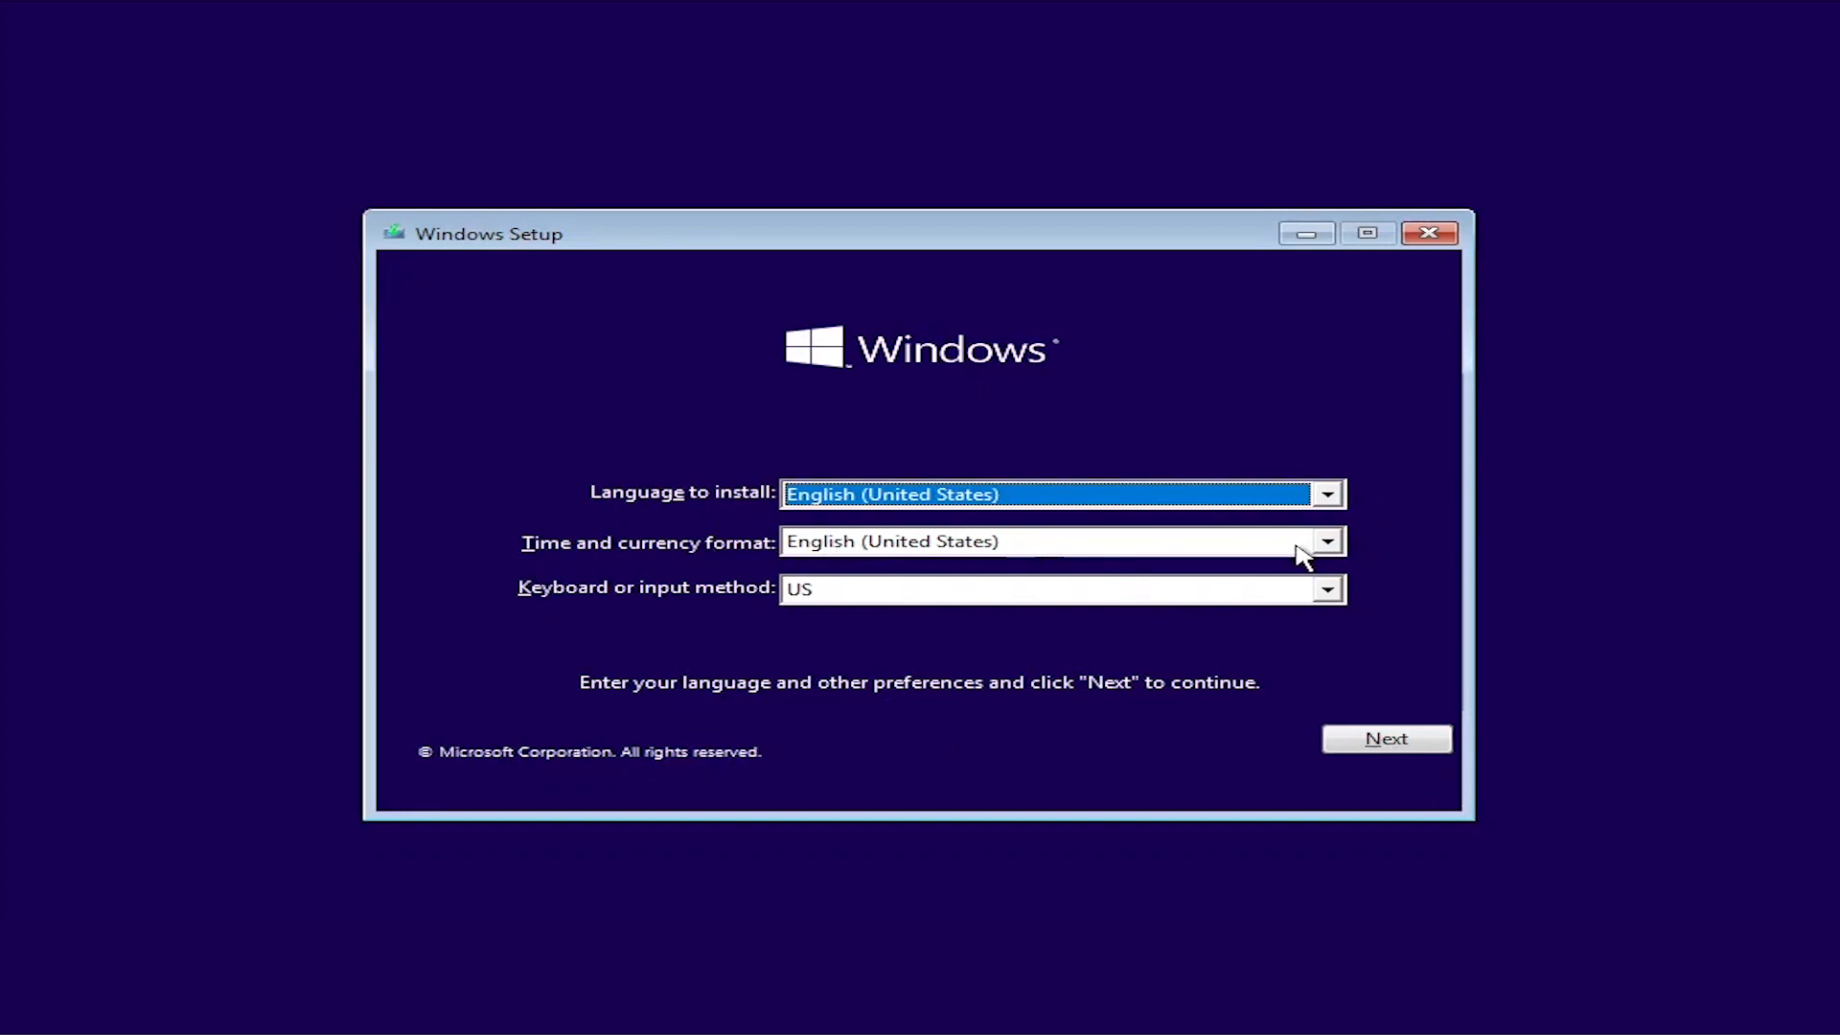
left_click(1328, 544)
left_click(1336, 548)
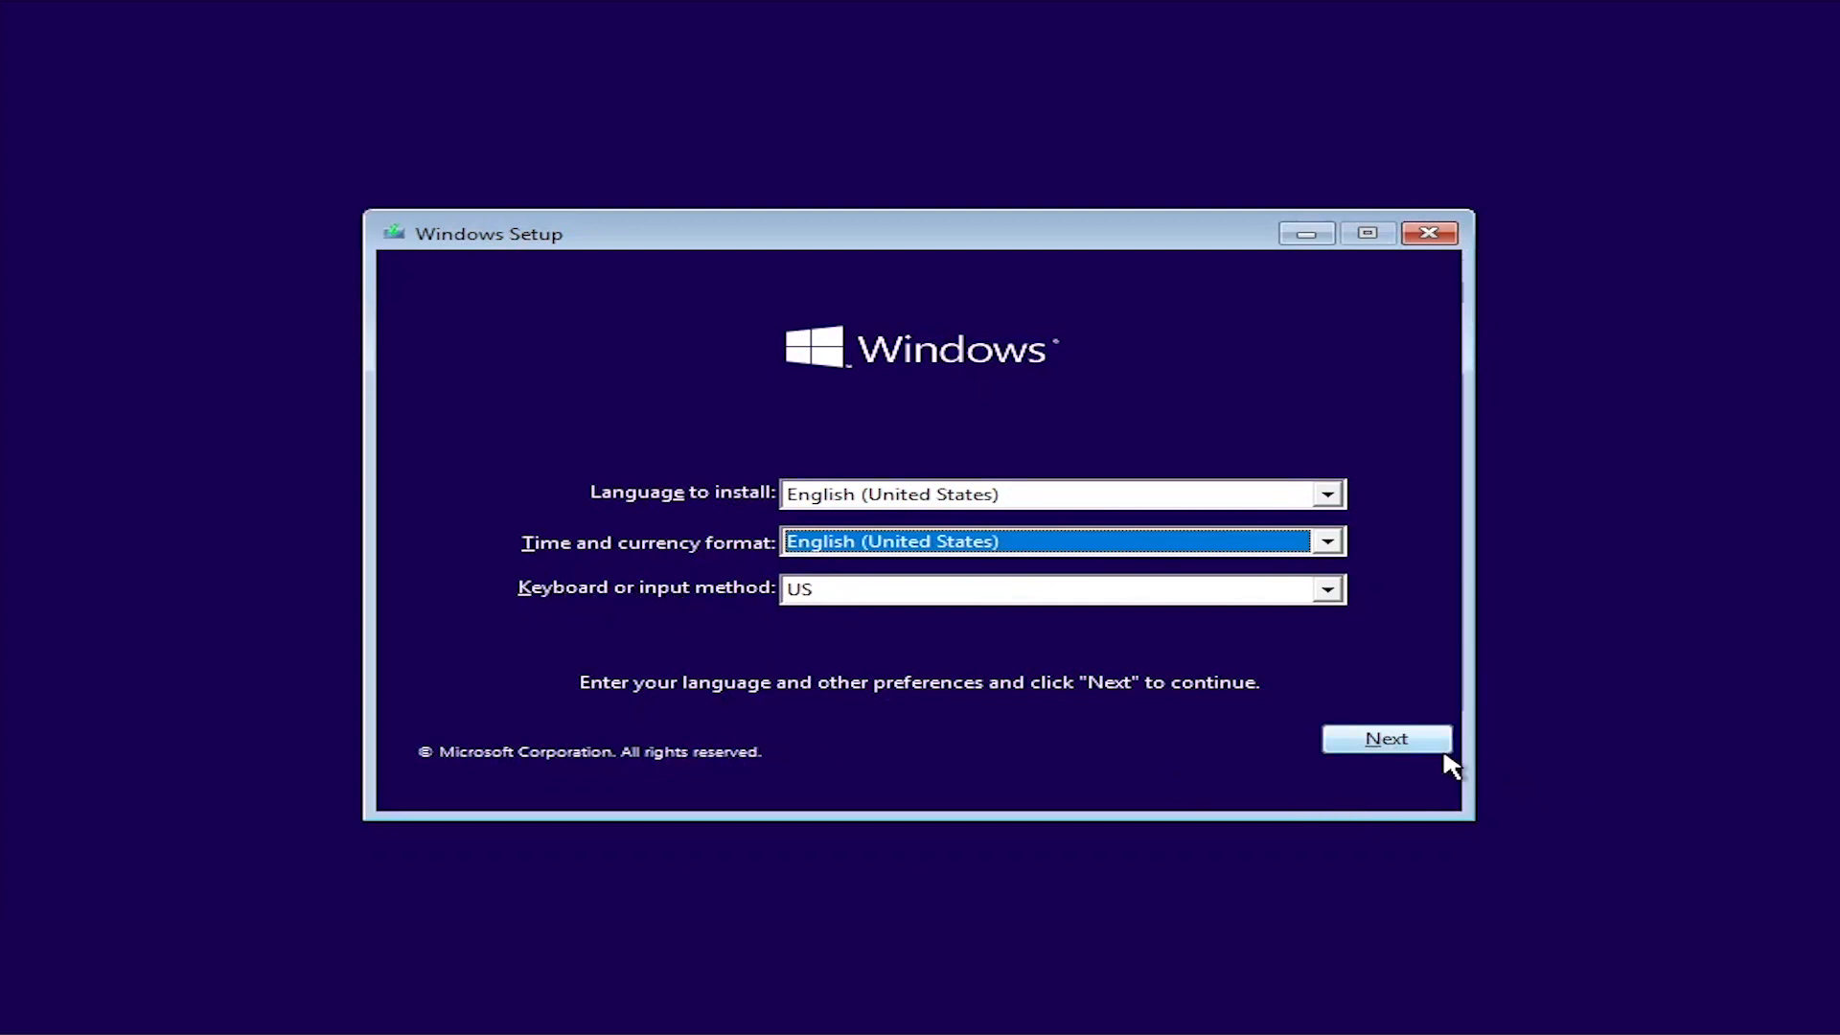
left_click(1373, 743)
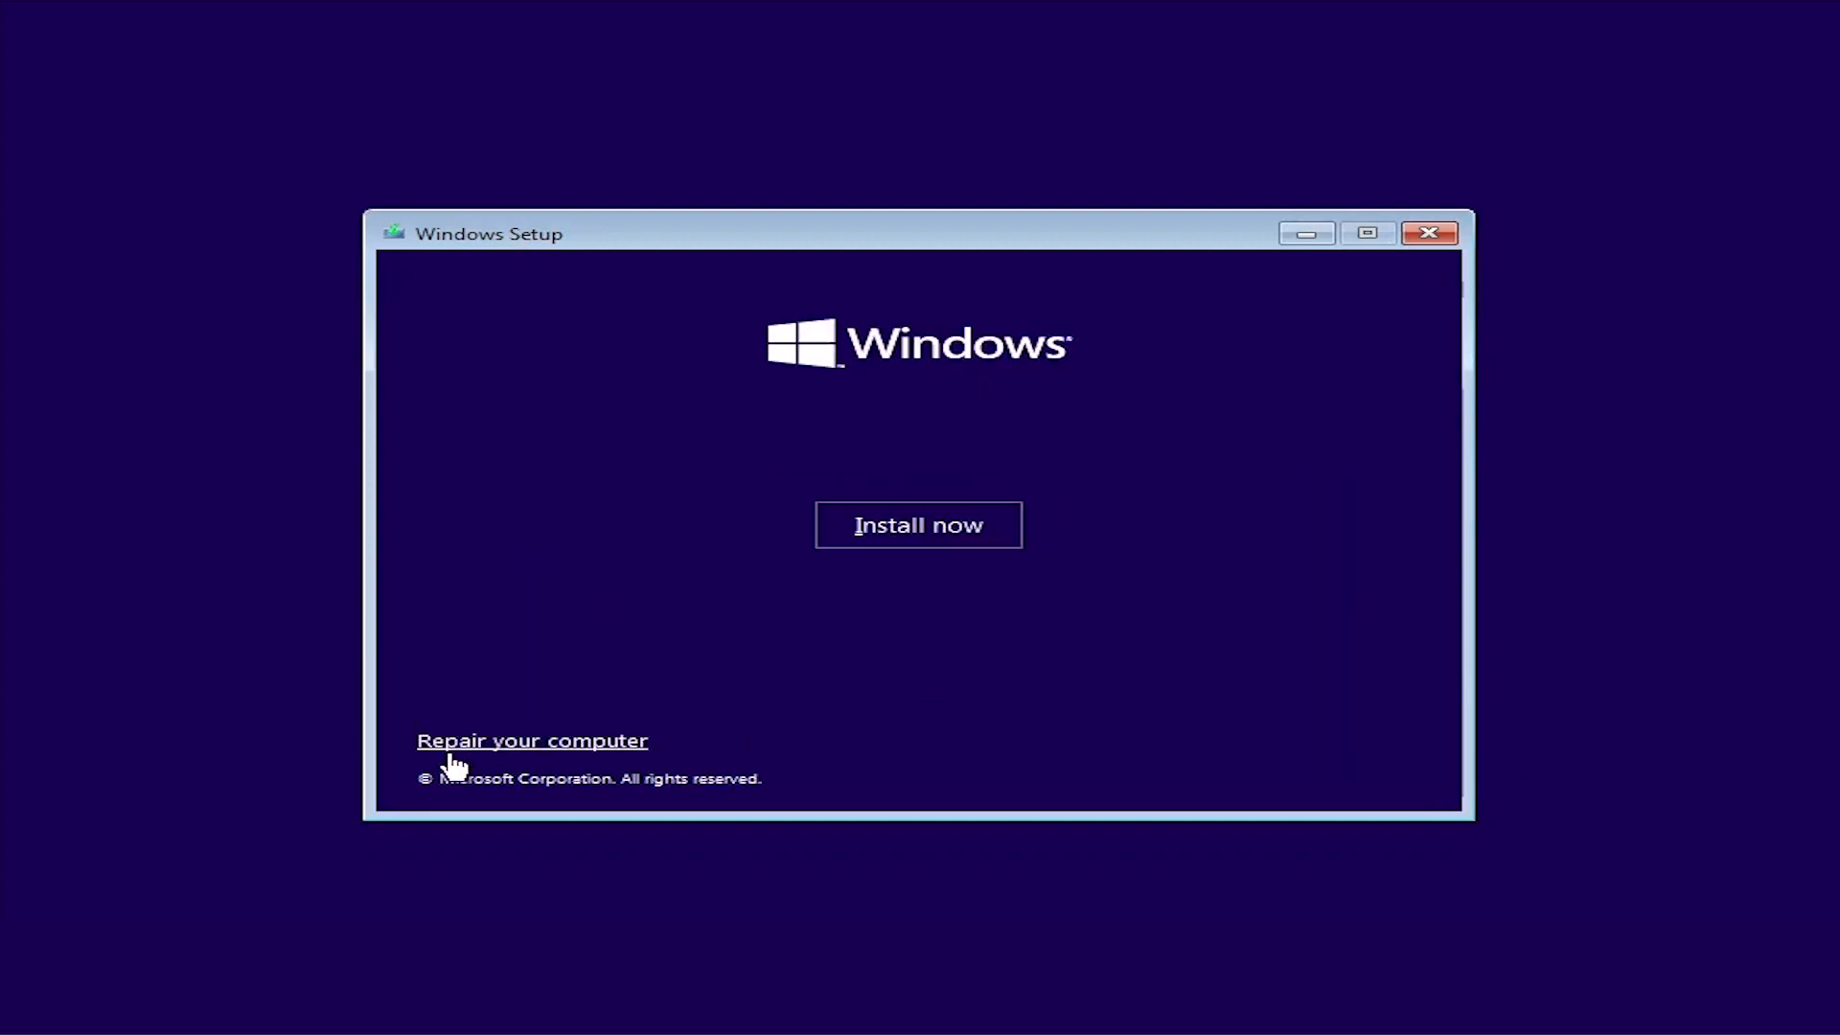
left_click(903, 537)
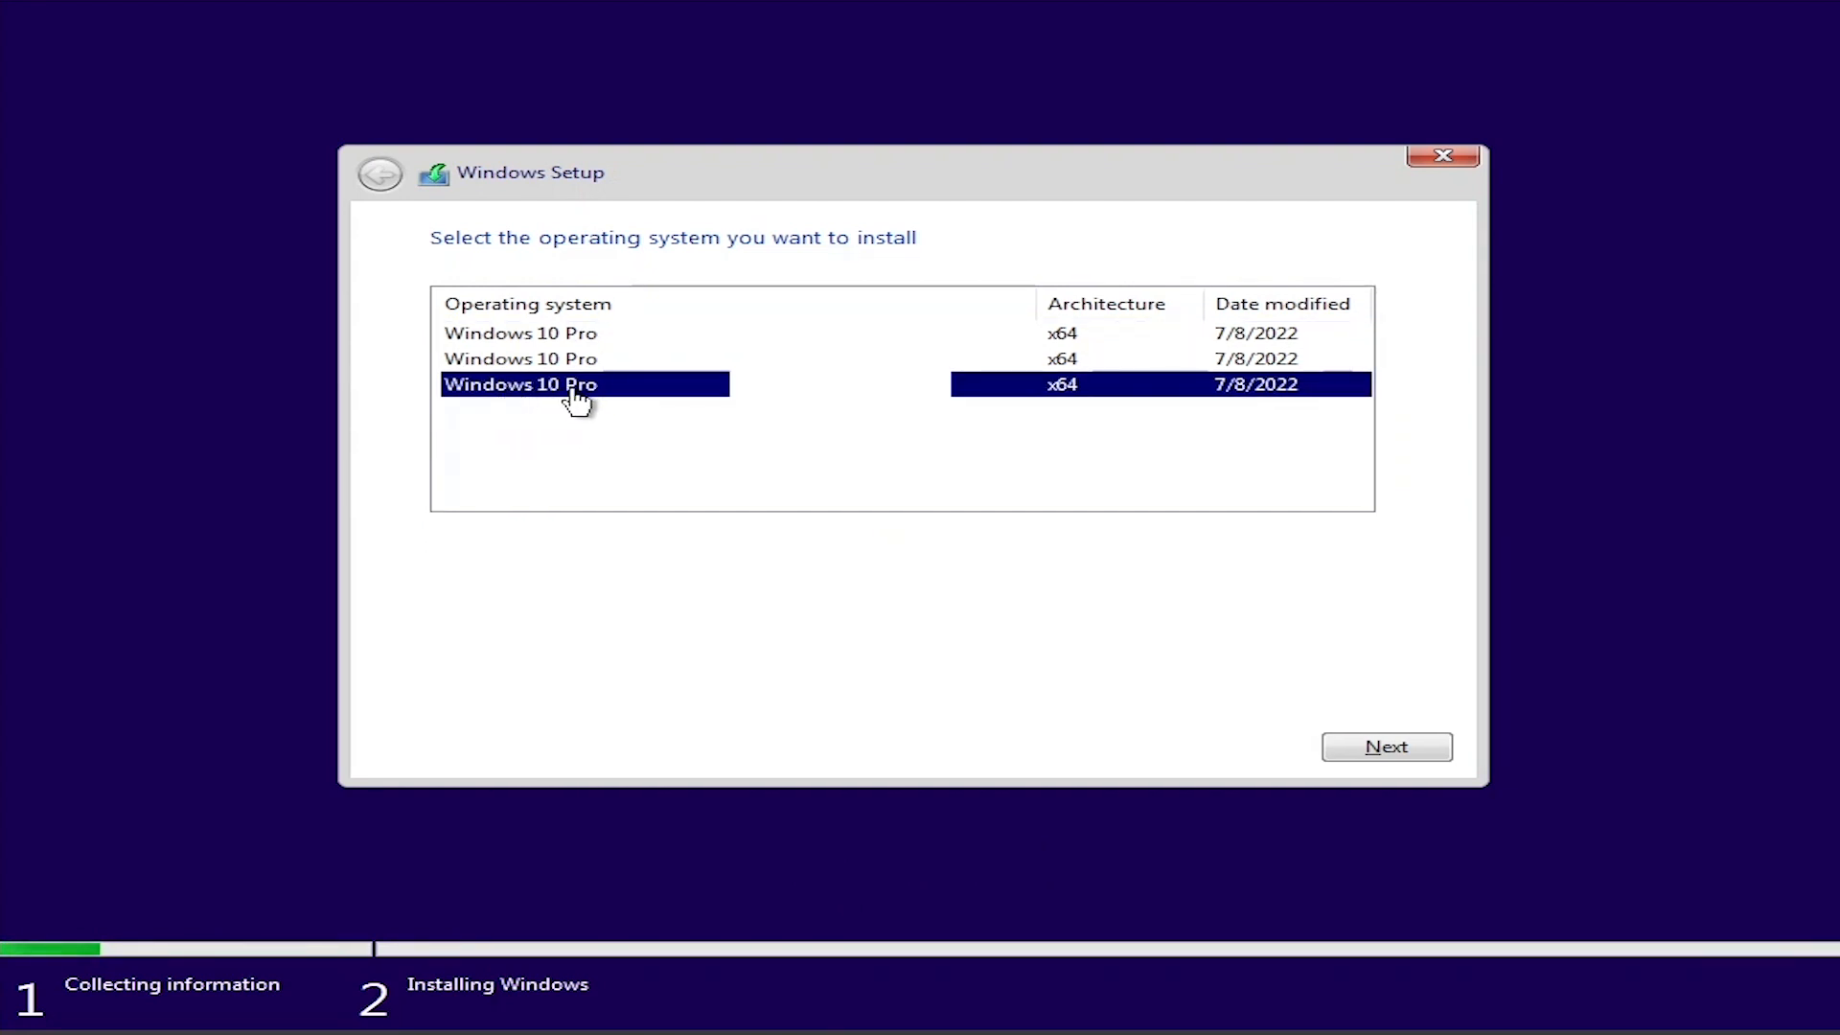
Step: Proceed with the last Windows 10 Pro entry as the operating system and accept the license terms
left_click(1386, 746)
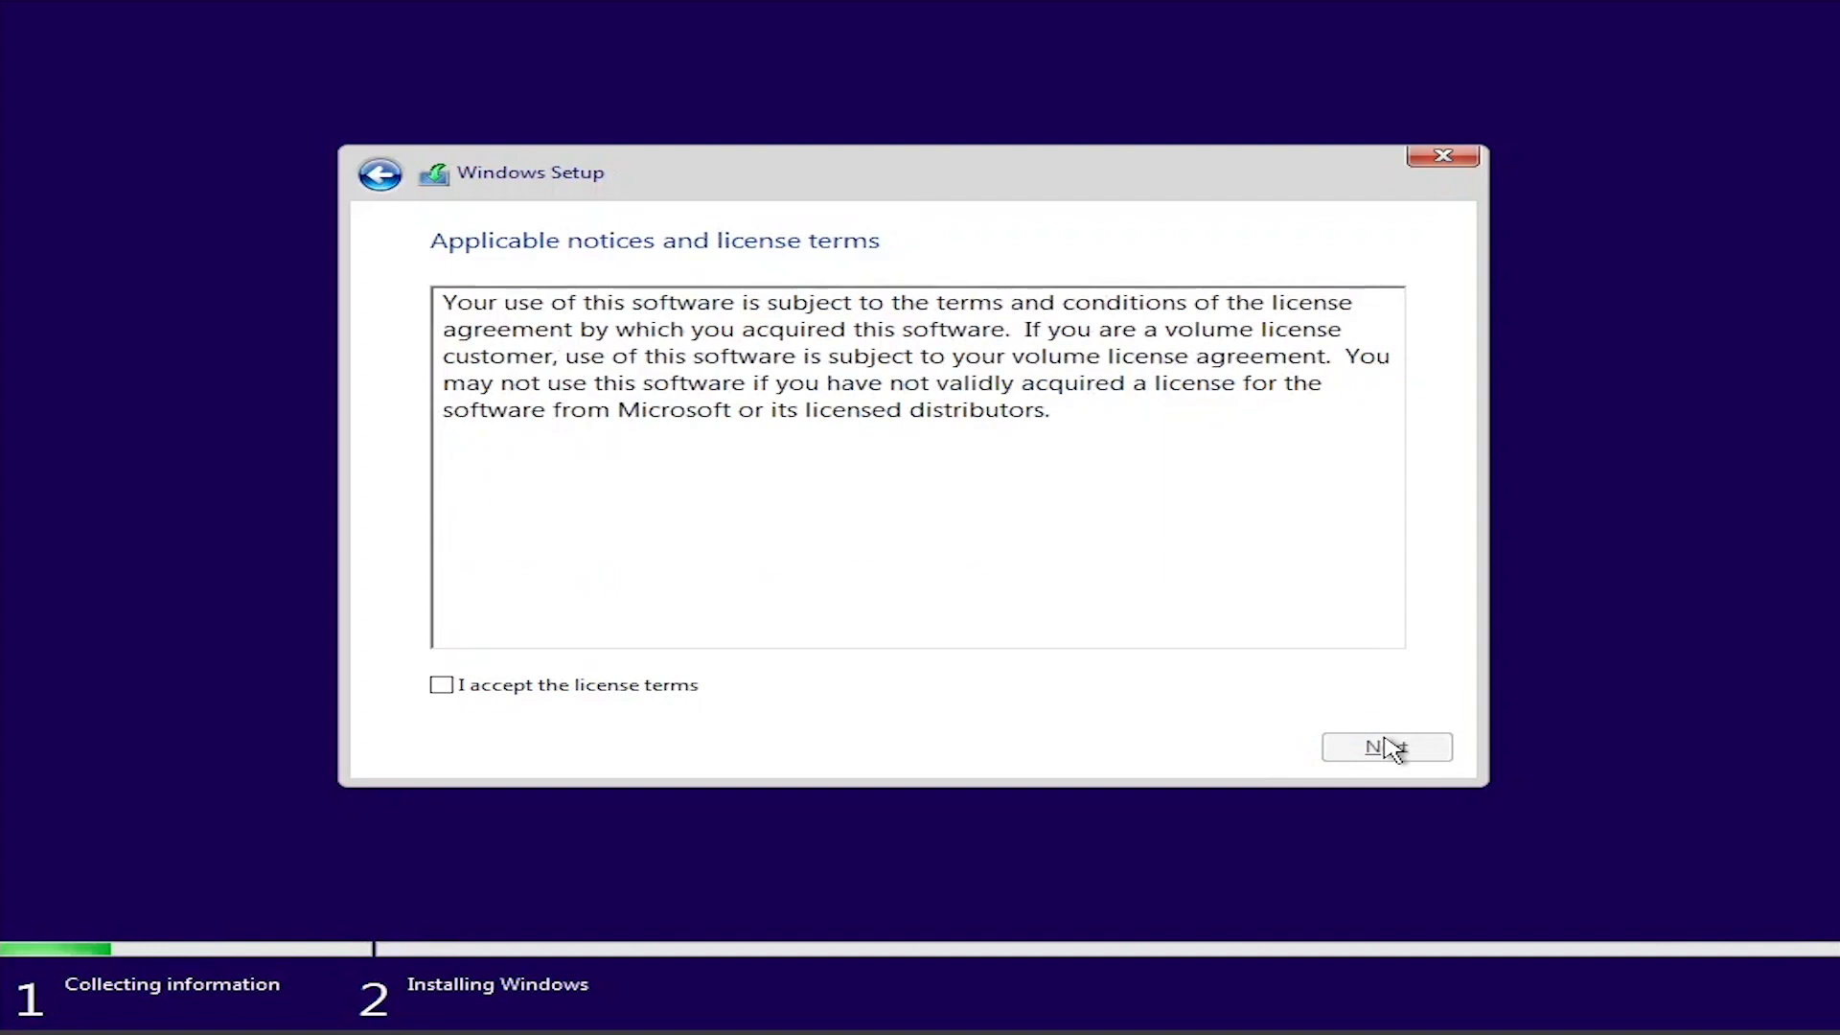
left_click(447, 687)
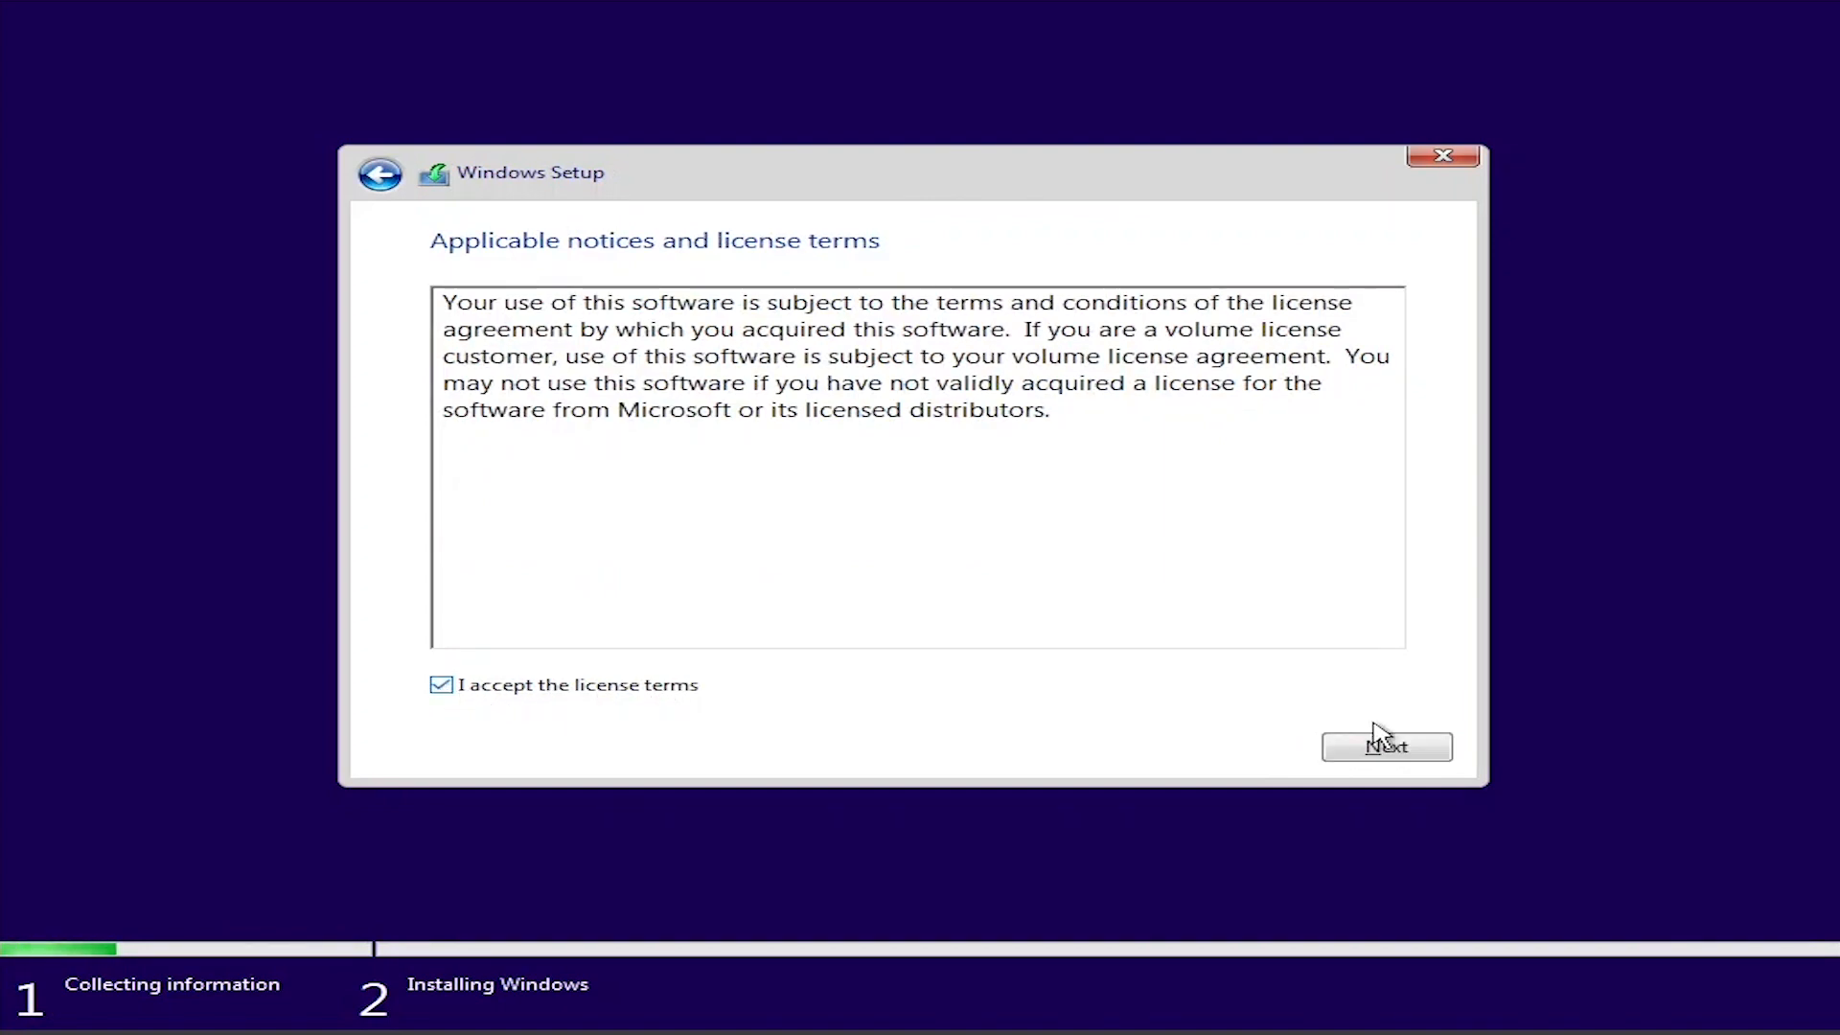
left_click(1381, 754)
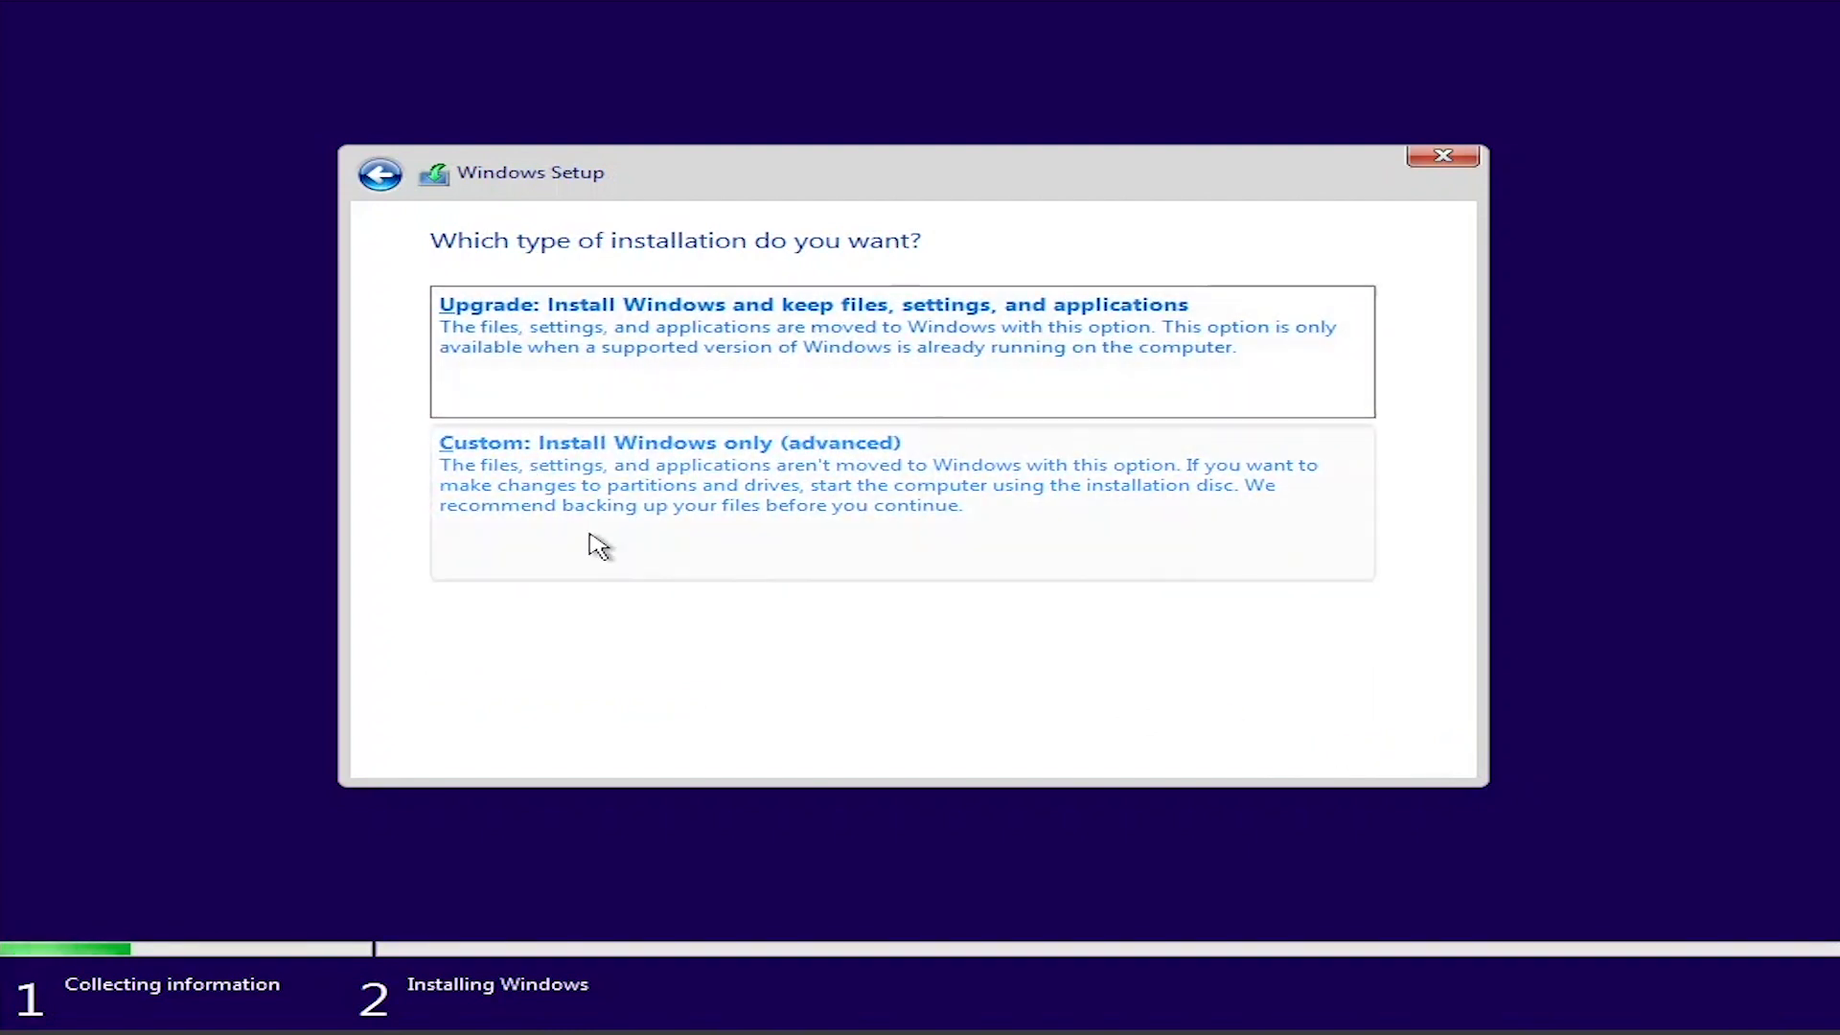
Step: Choose the custom Windows-only installation and select Drive 0 Unallocated Space as the install location
left_click(592, 494)
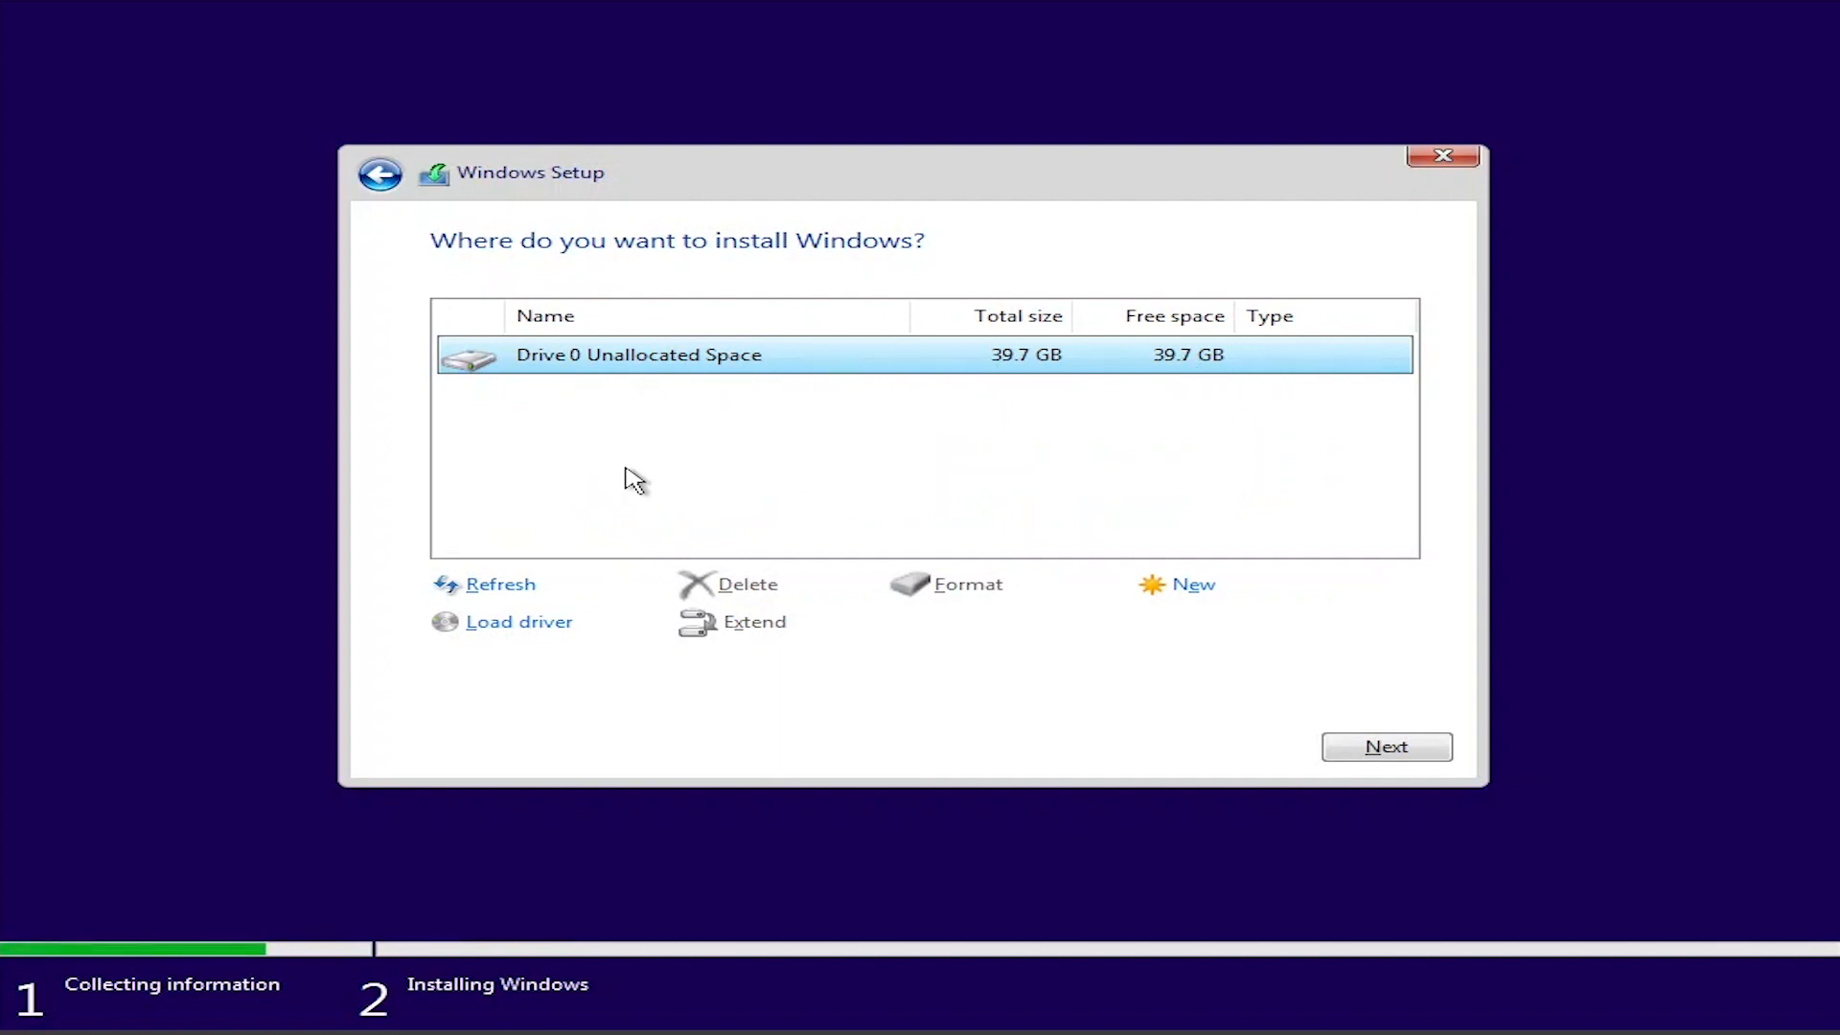
left_click(624, 451)
left_click(745, 366)
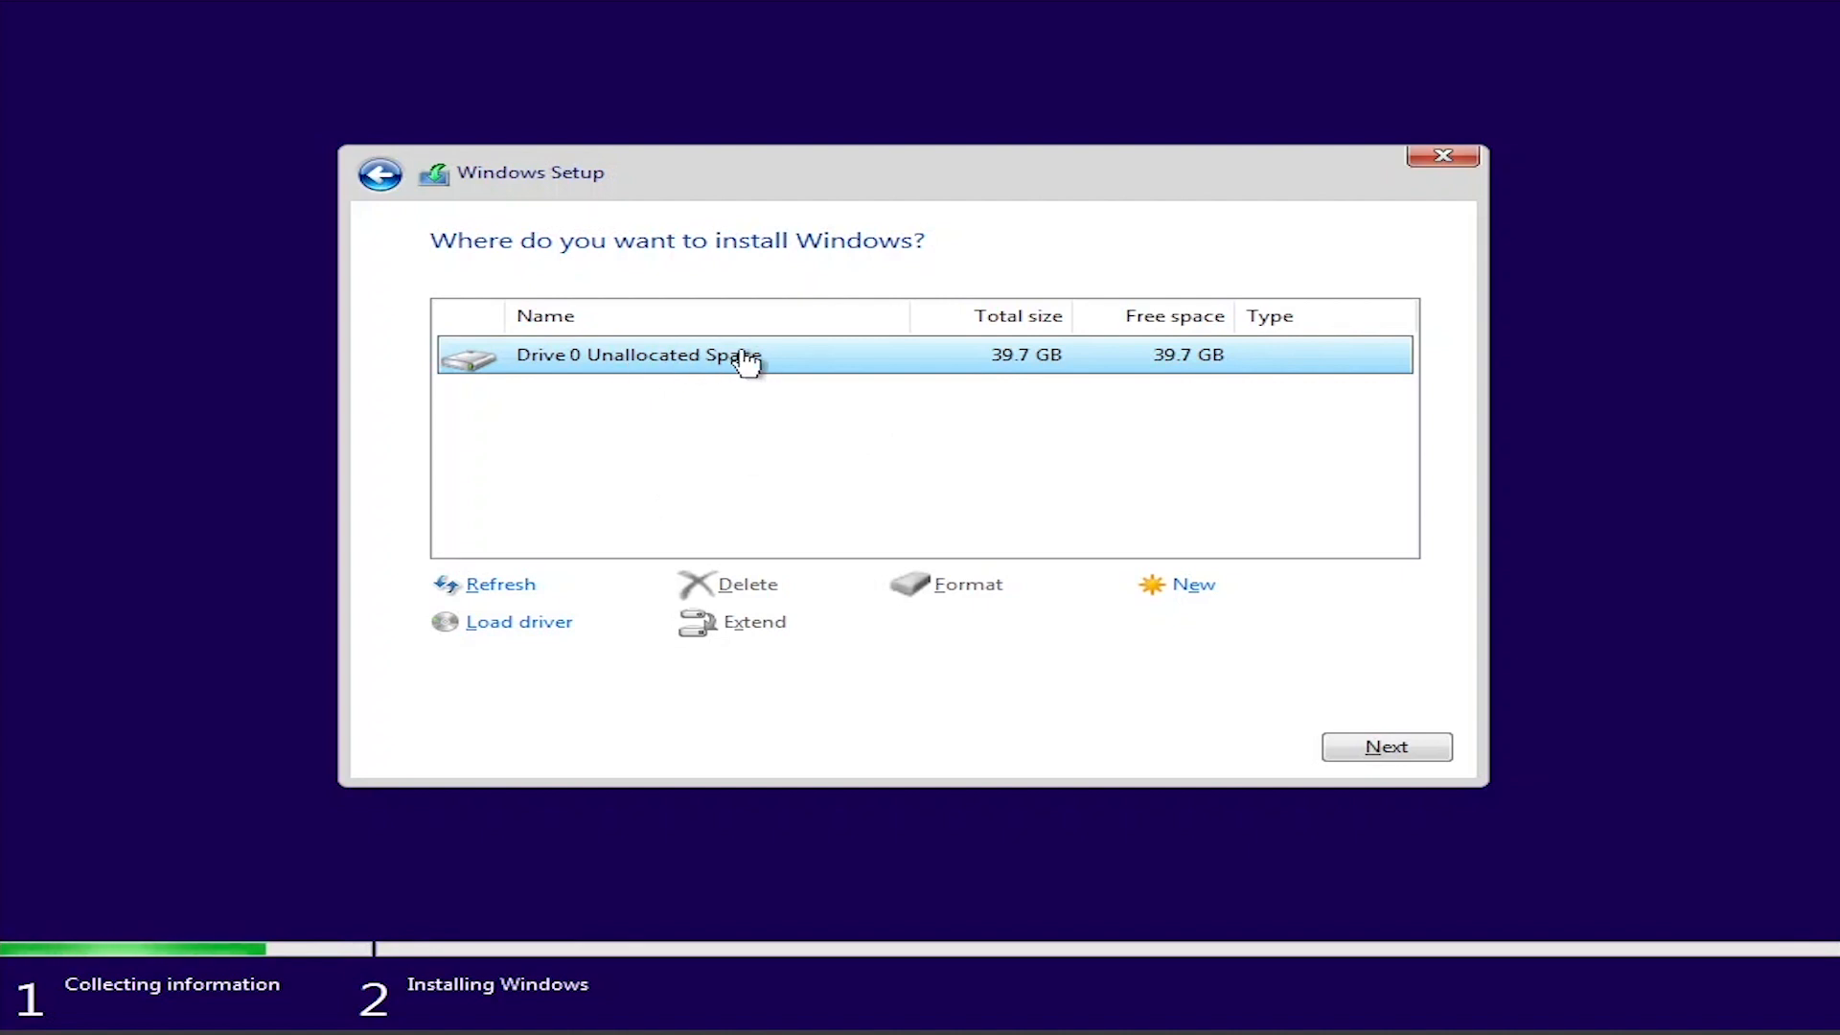
Step: Install Windows on the selected unallocated space, and confirm the United States region and US keyboard layout without adding a second layout
left_click(1383, 754)
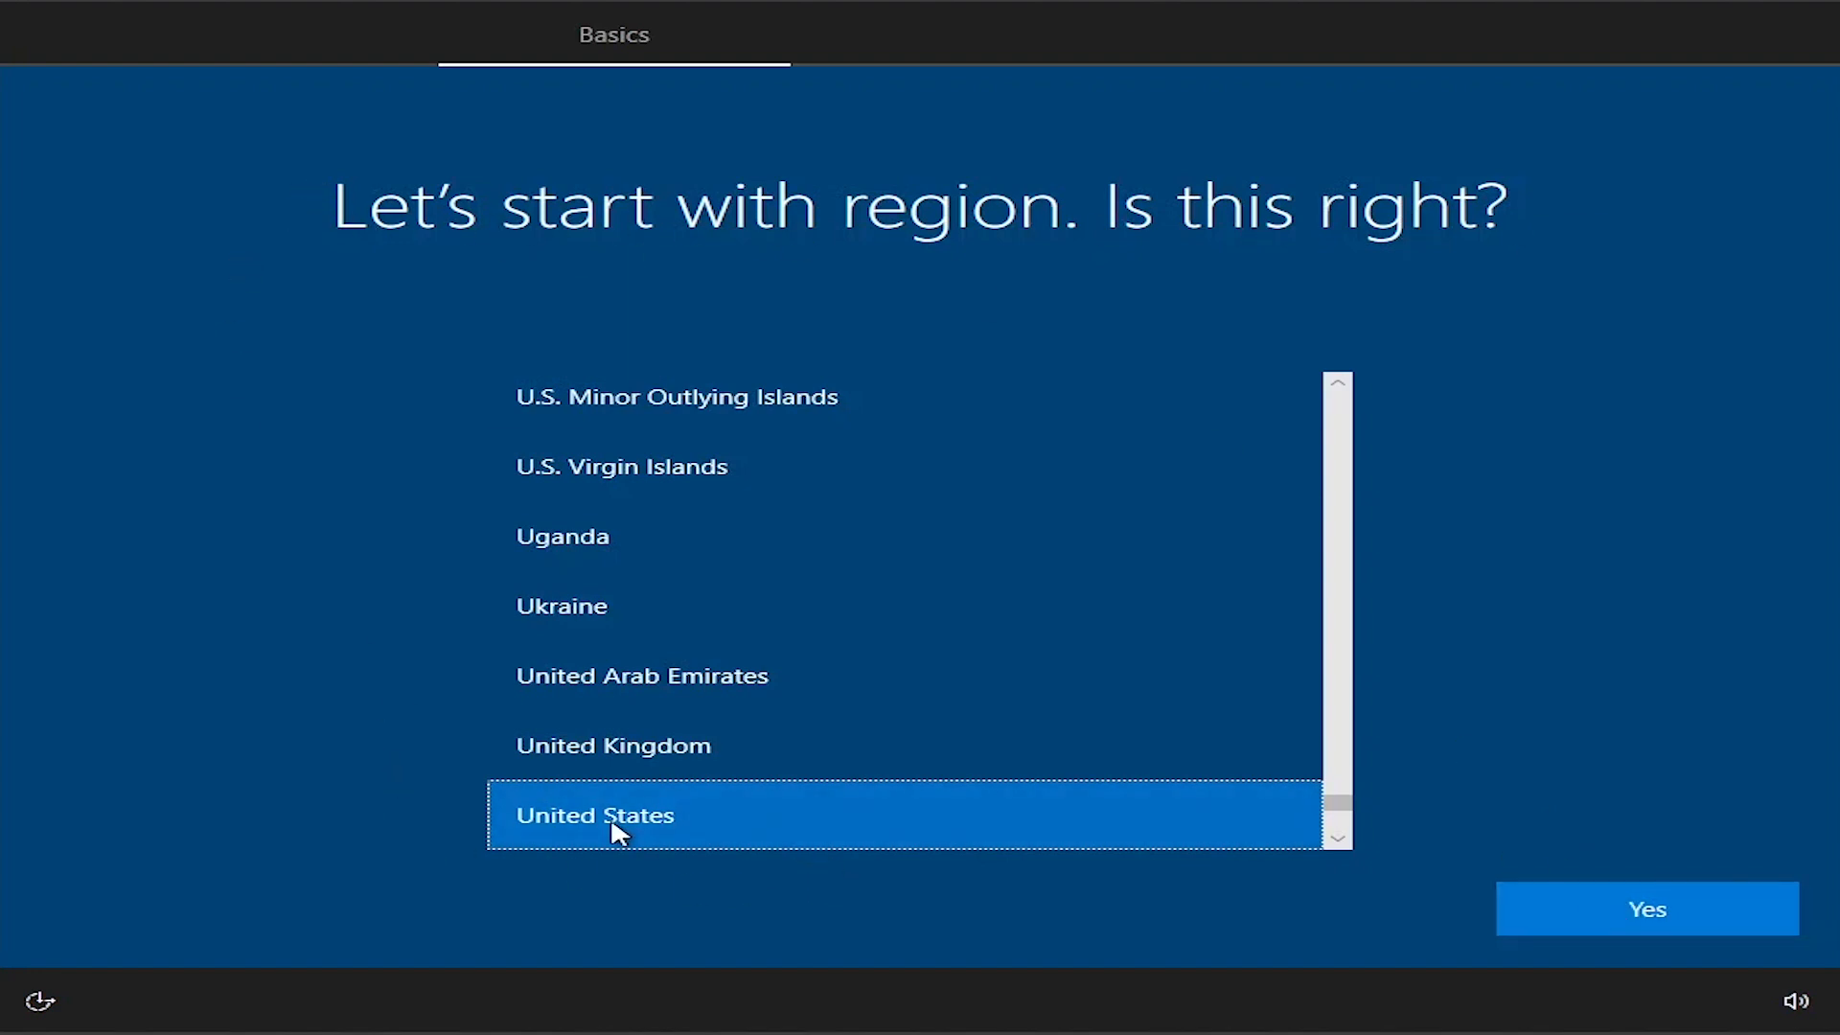
left_click(1675, 922)
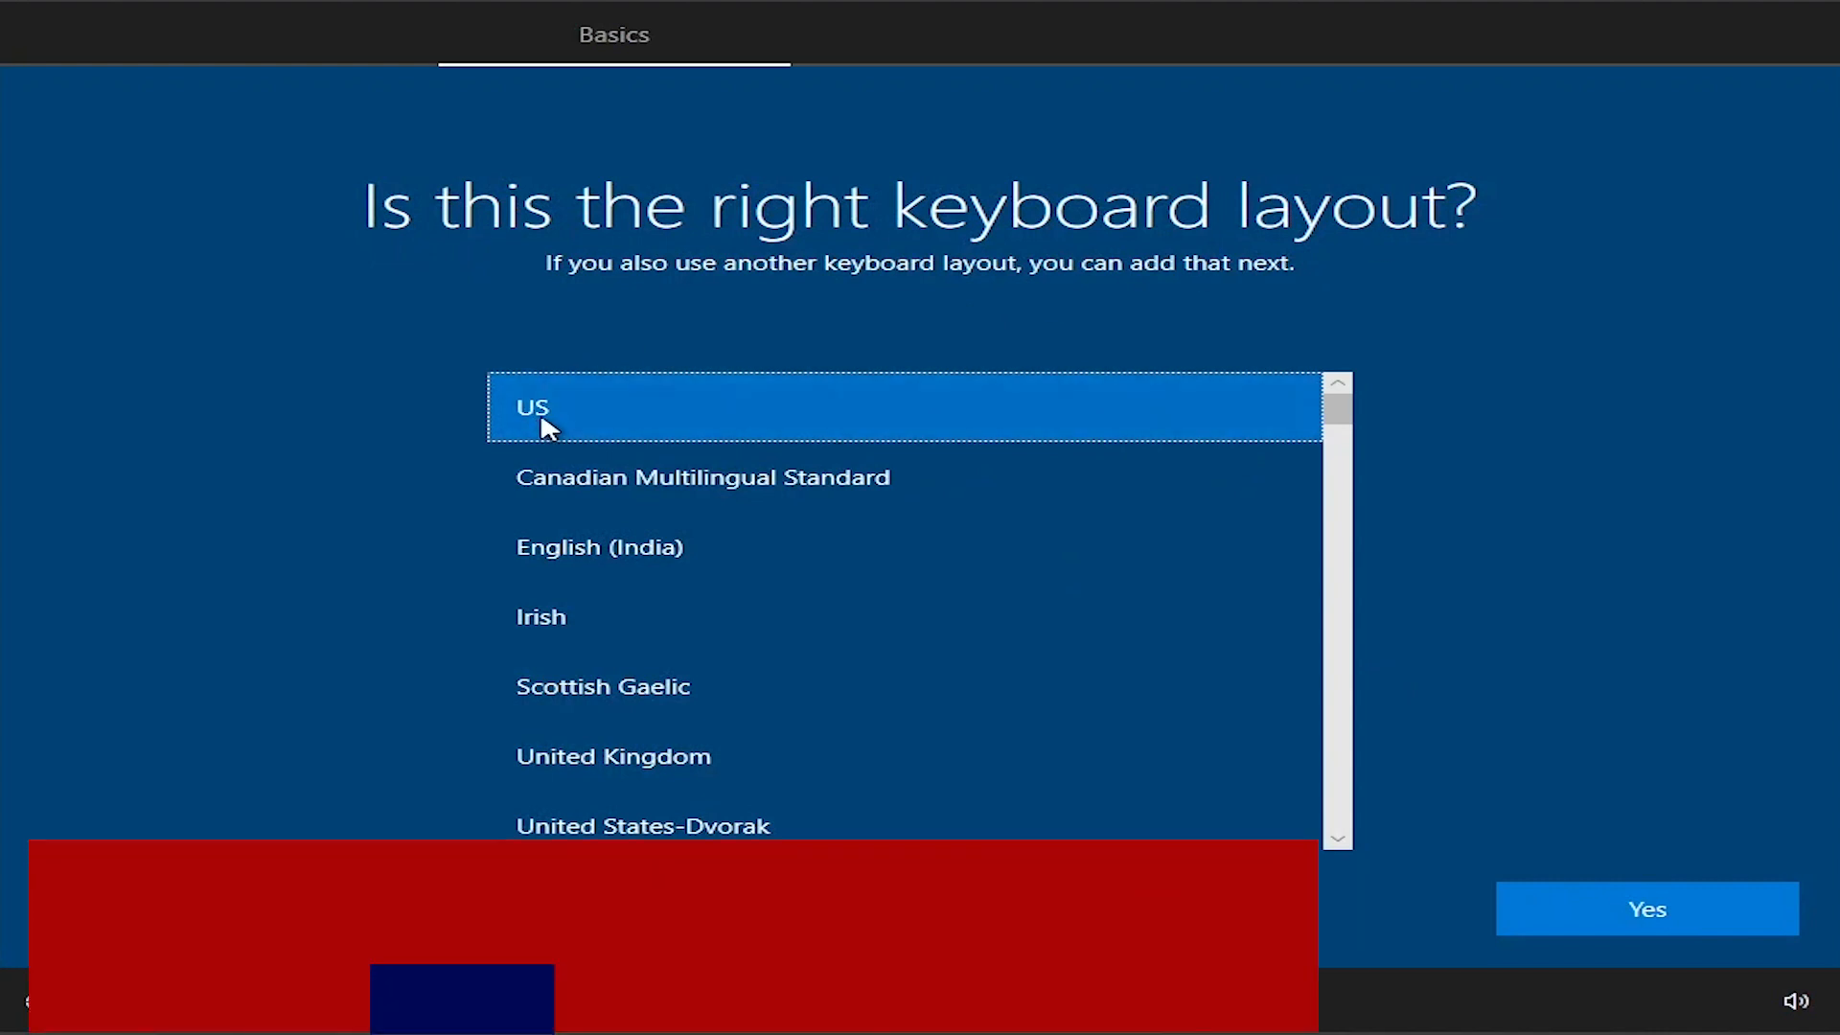
left_click(1672, 910)
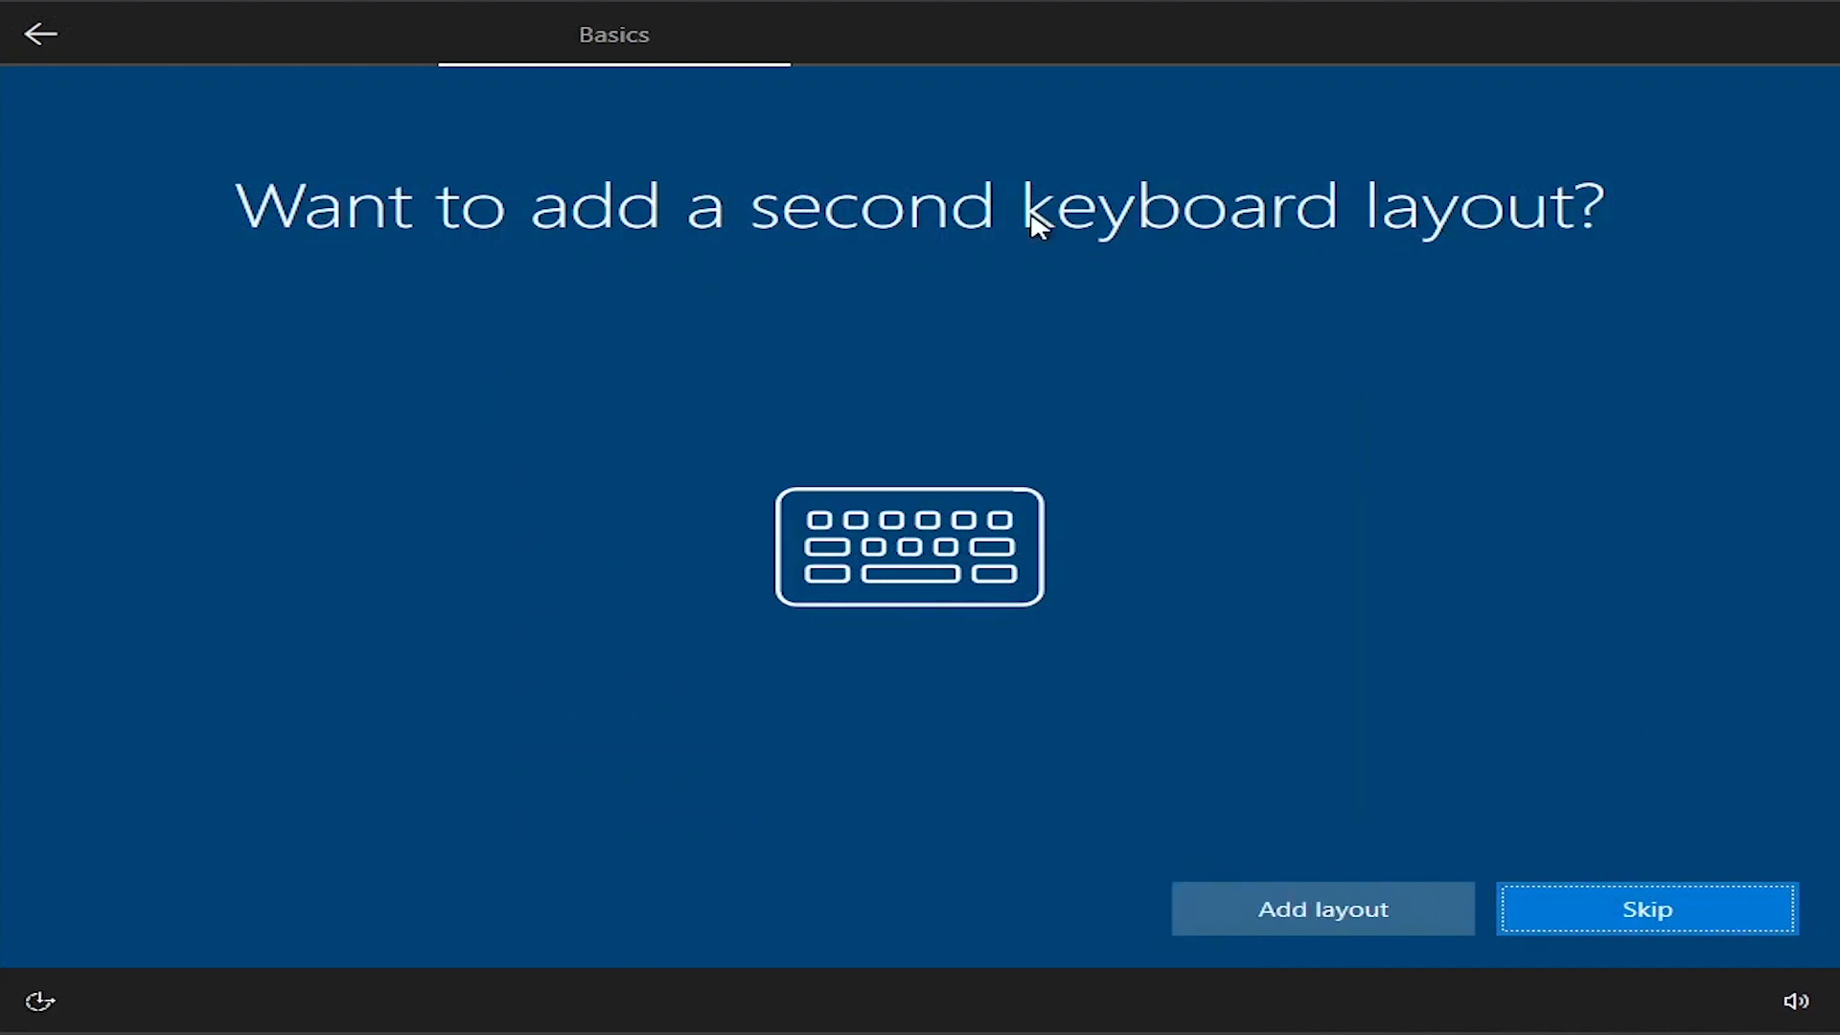
left_click(1635, 925)
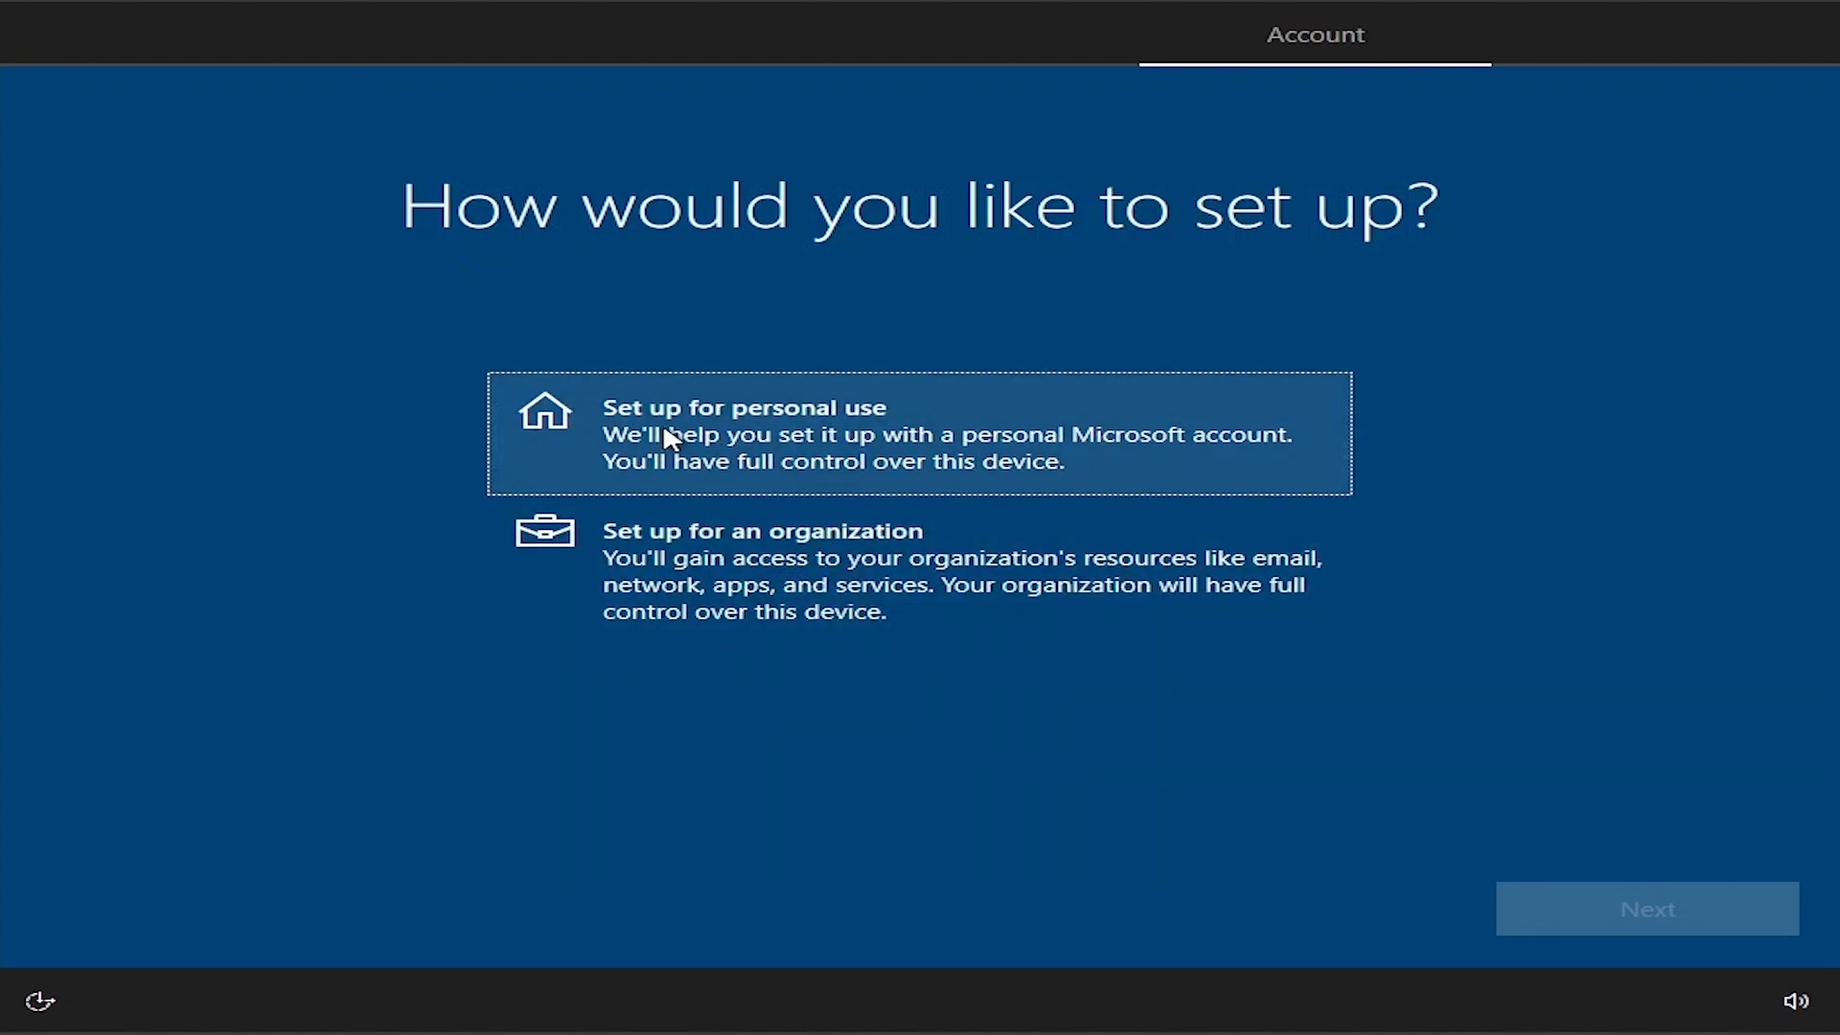
Step: Set up the device for personal use with an offline account, choosing the limited experience instead of a Microsoft sign-in
left_click(667, 433)
left_click(1618, 923)
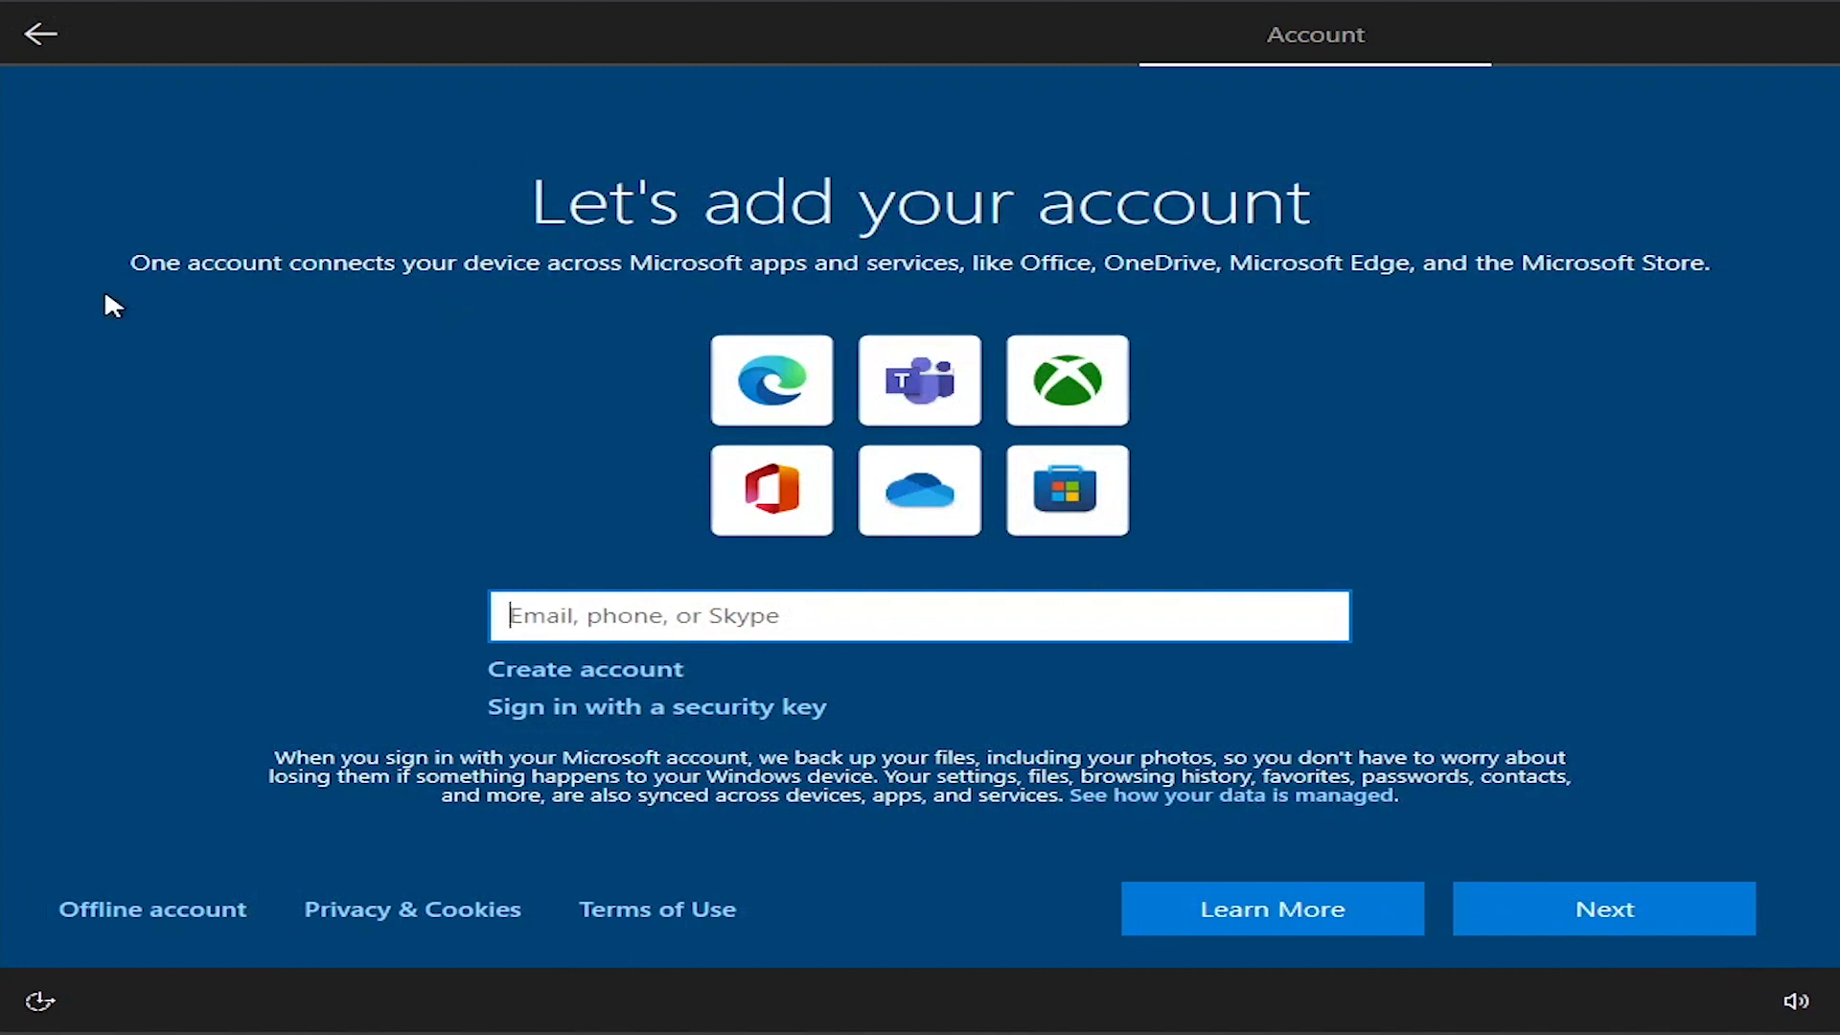
left_click(121, 912)
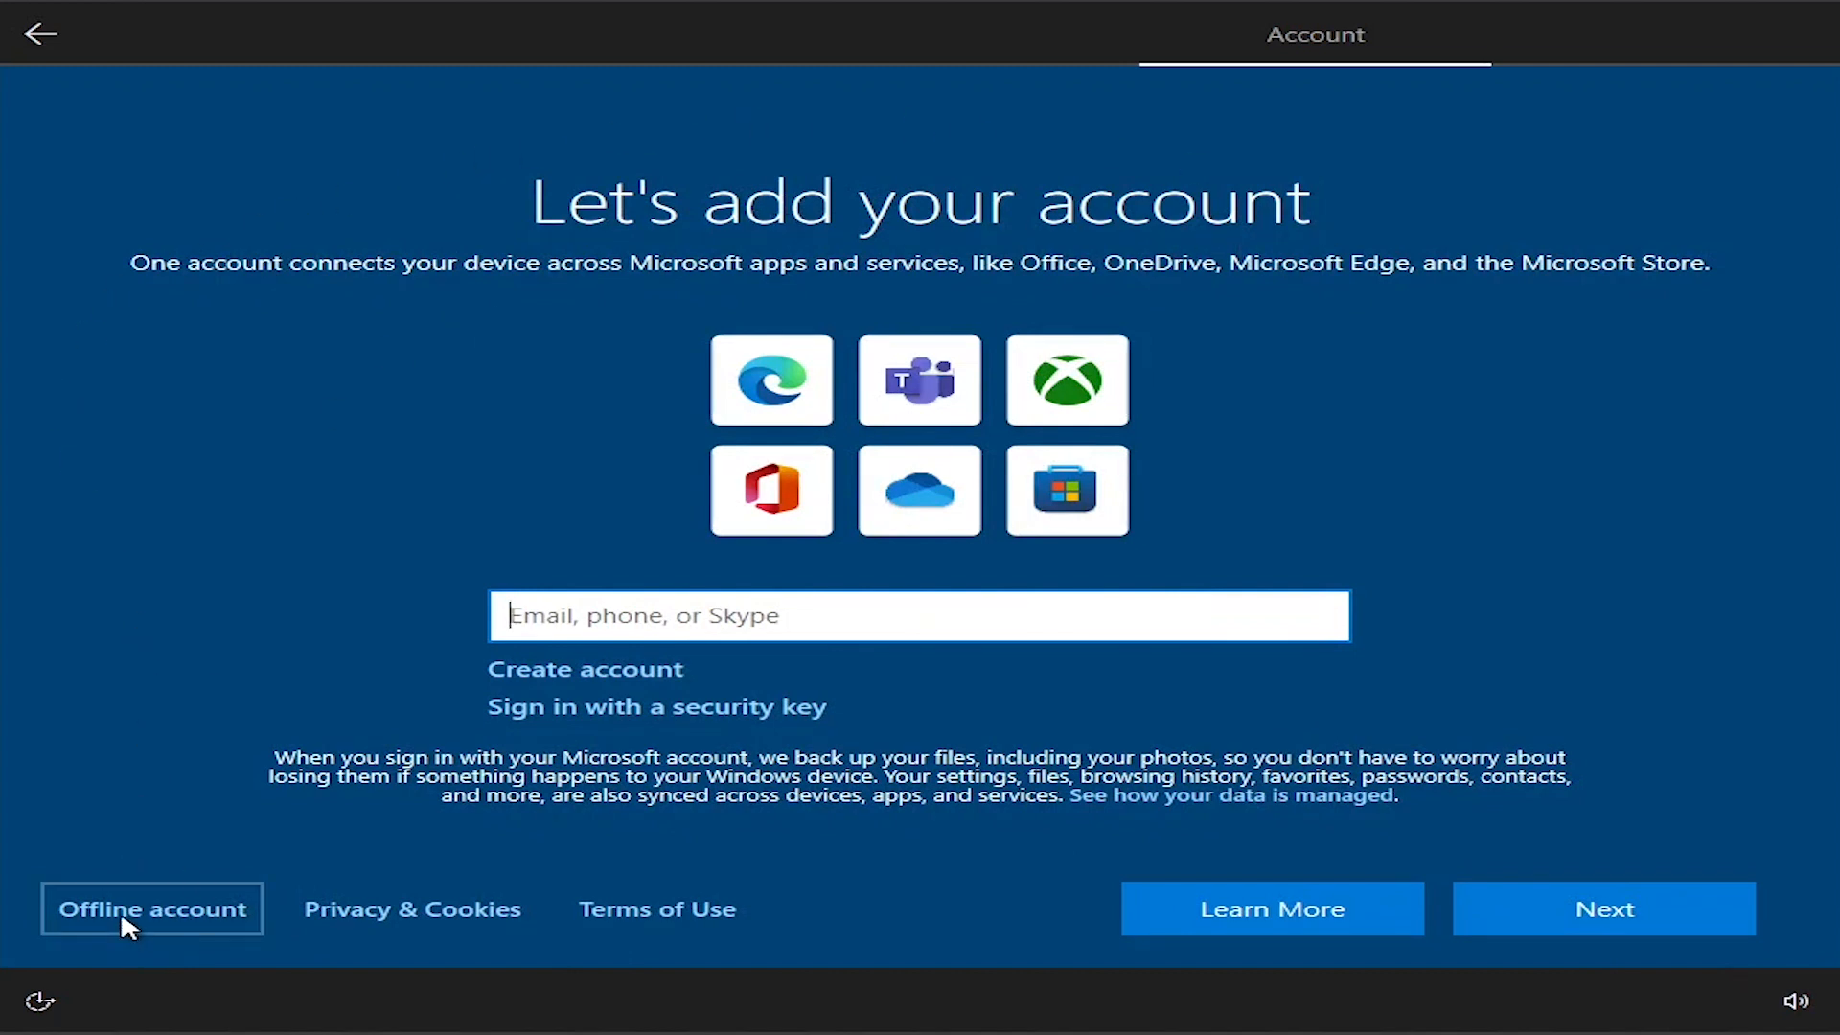
left_click(119, 910)
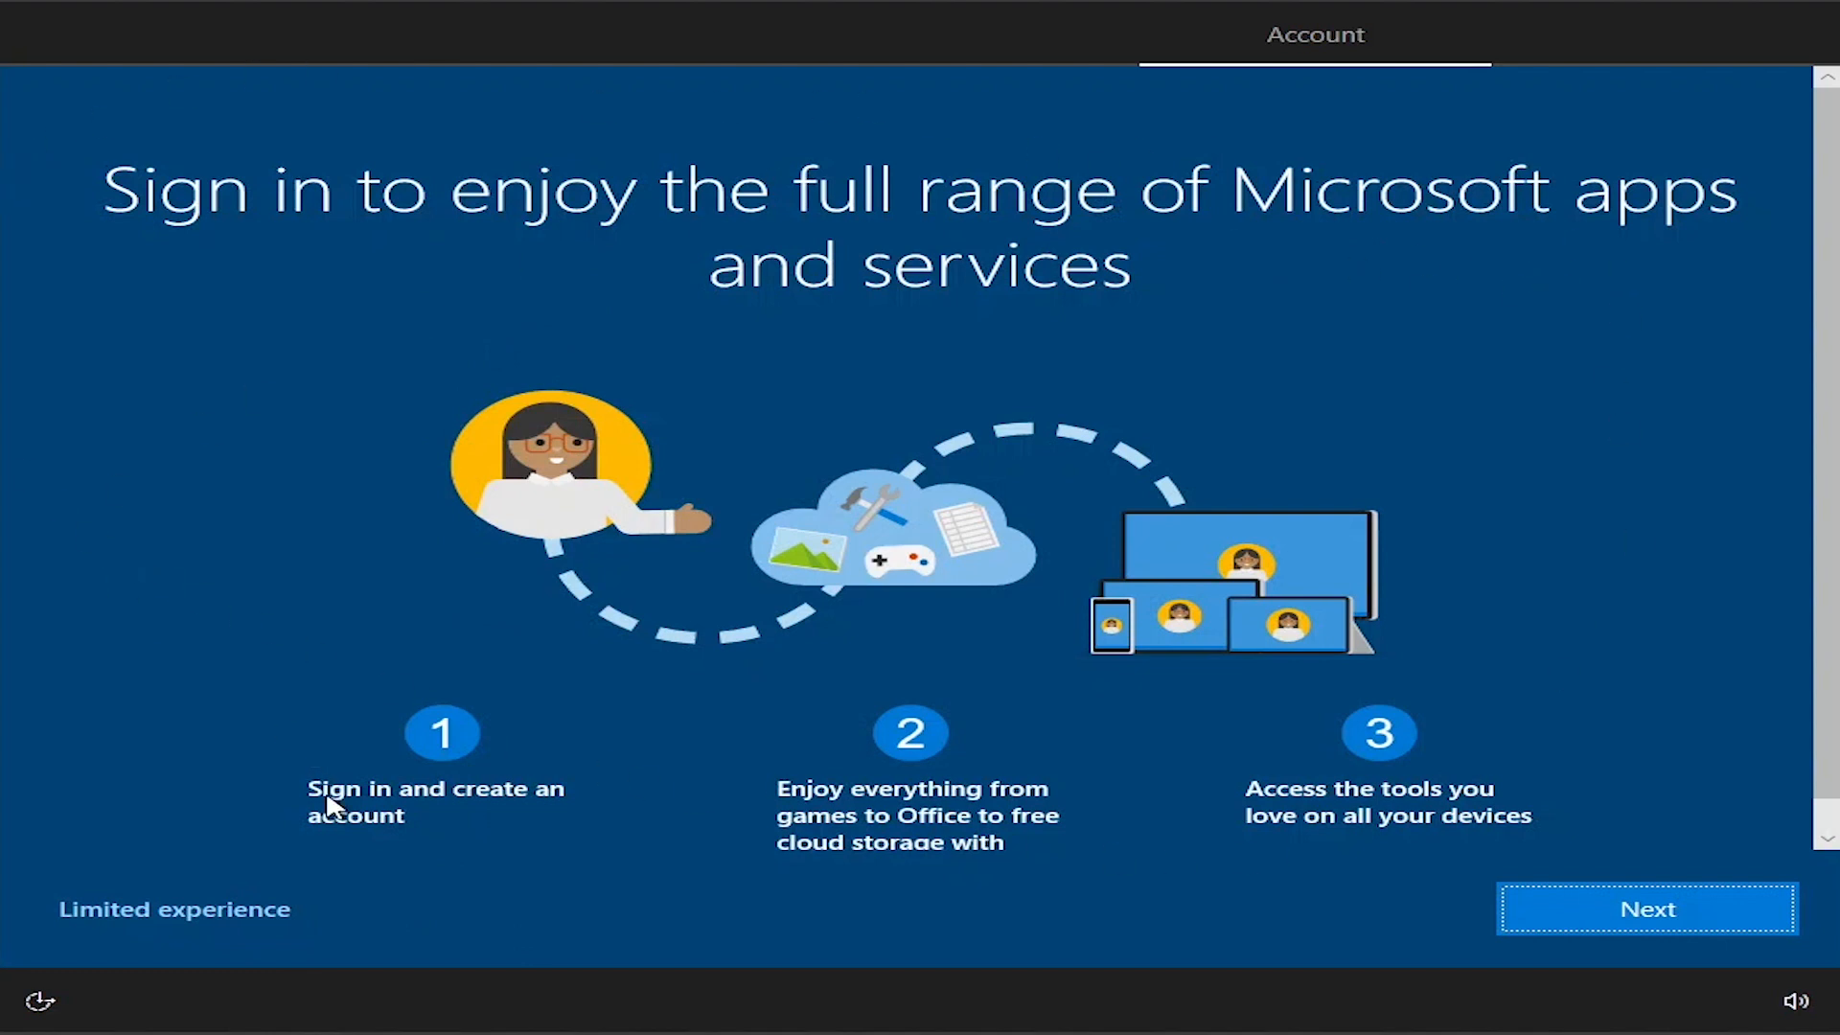
left_click(152, 907)
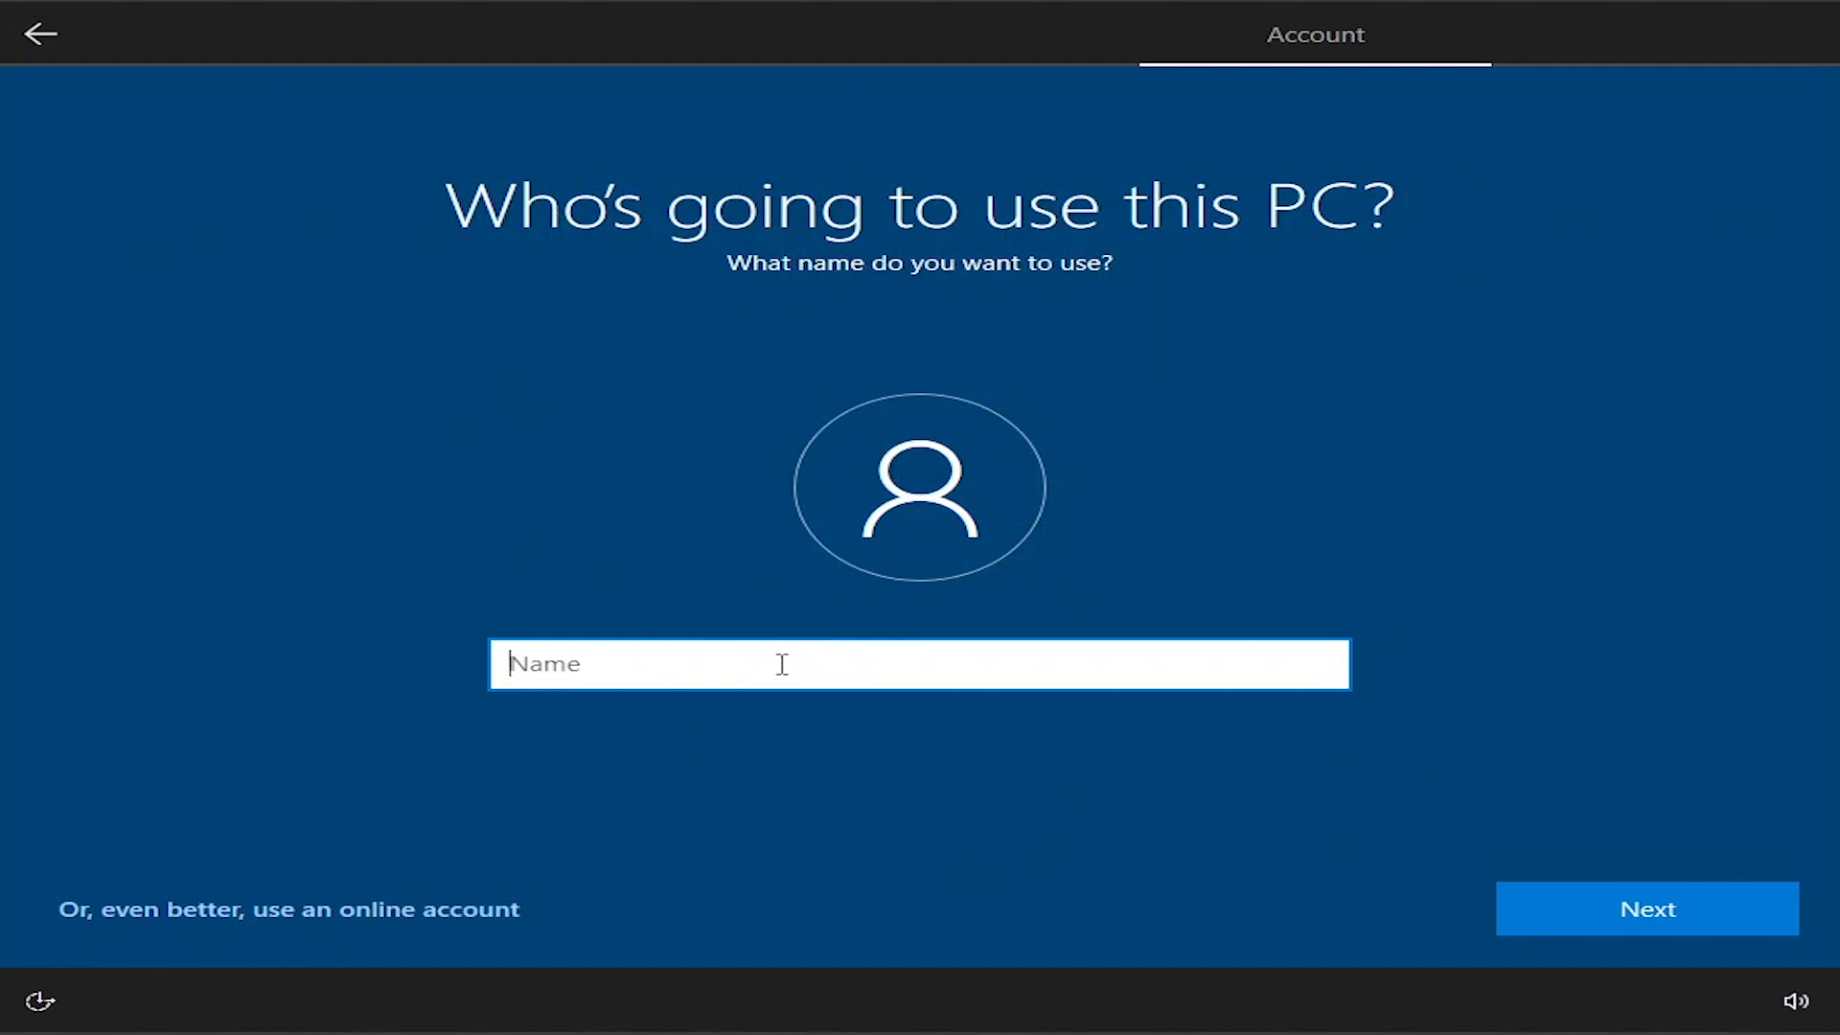
Step: Enter the local account's user name and continue with the password left blank
type("Nahid Tech T")
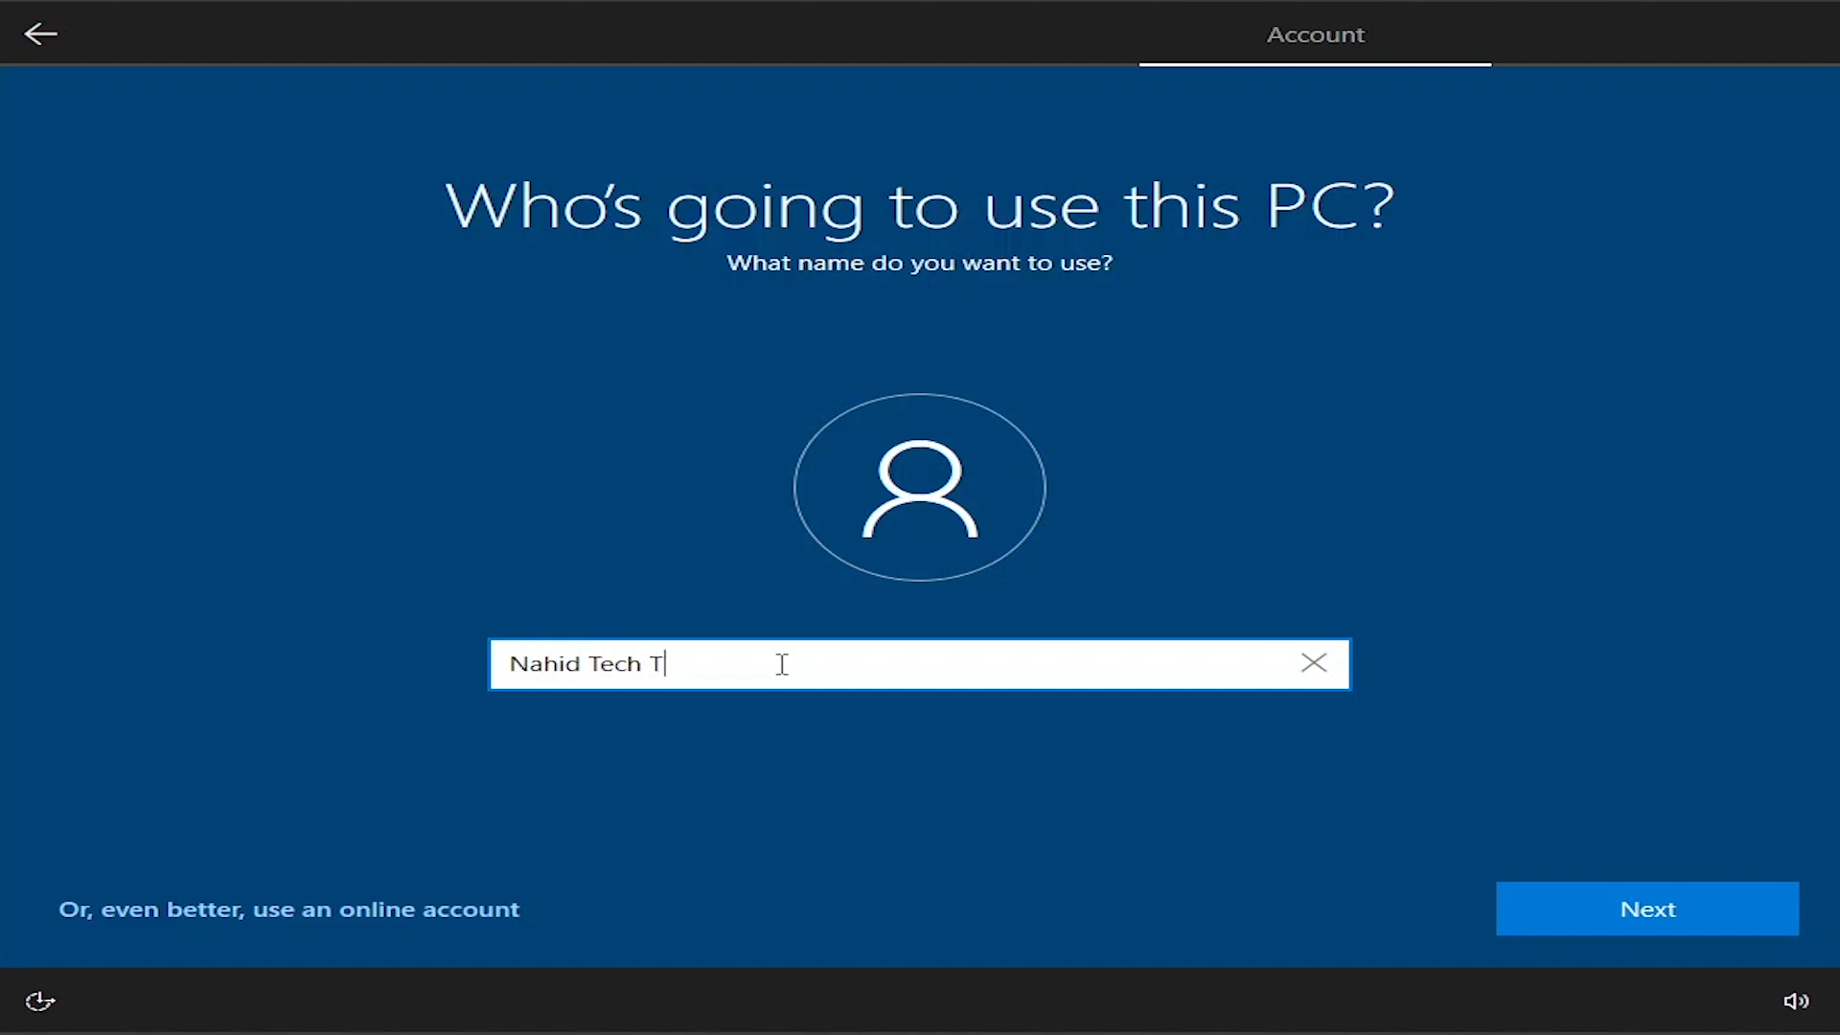
type("ips")
left_click(1569, 912)
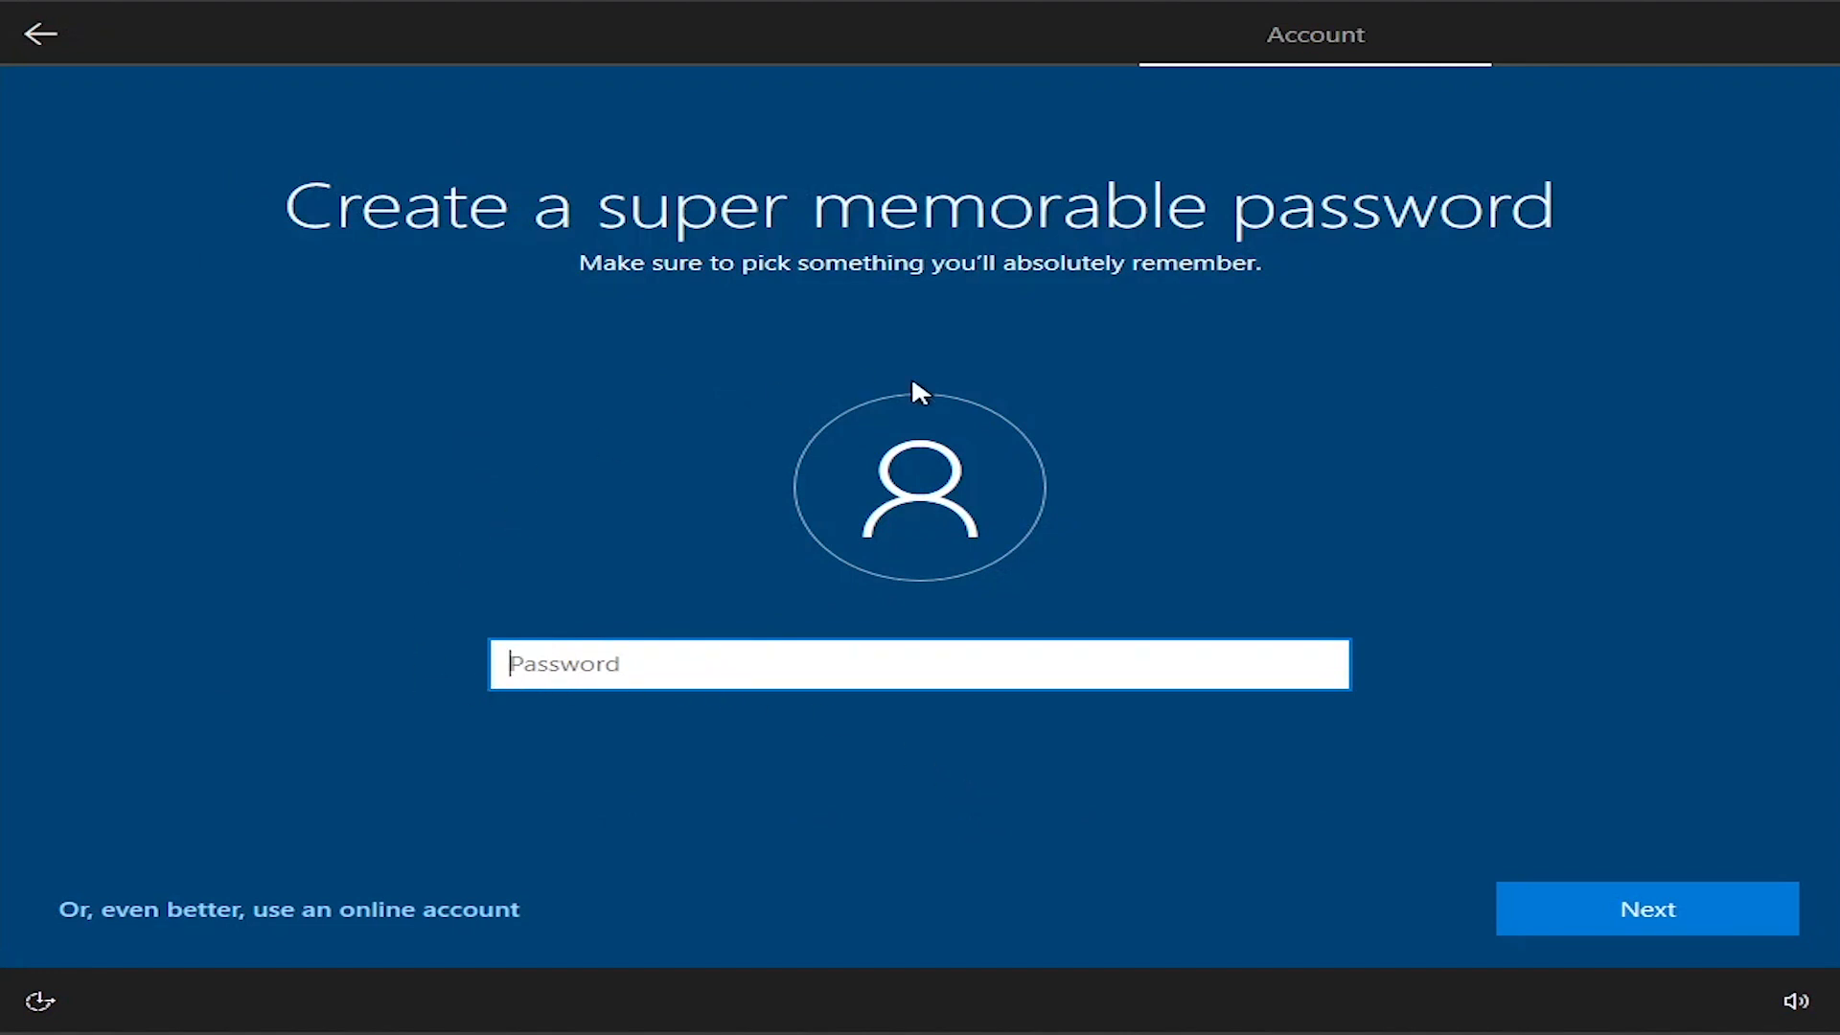
left_click(1634, 916)
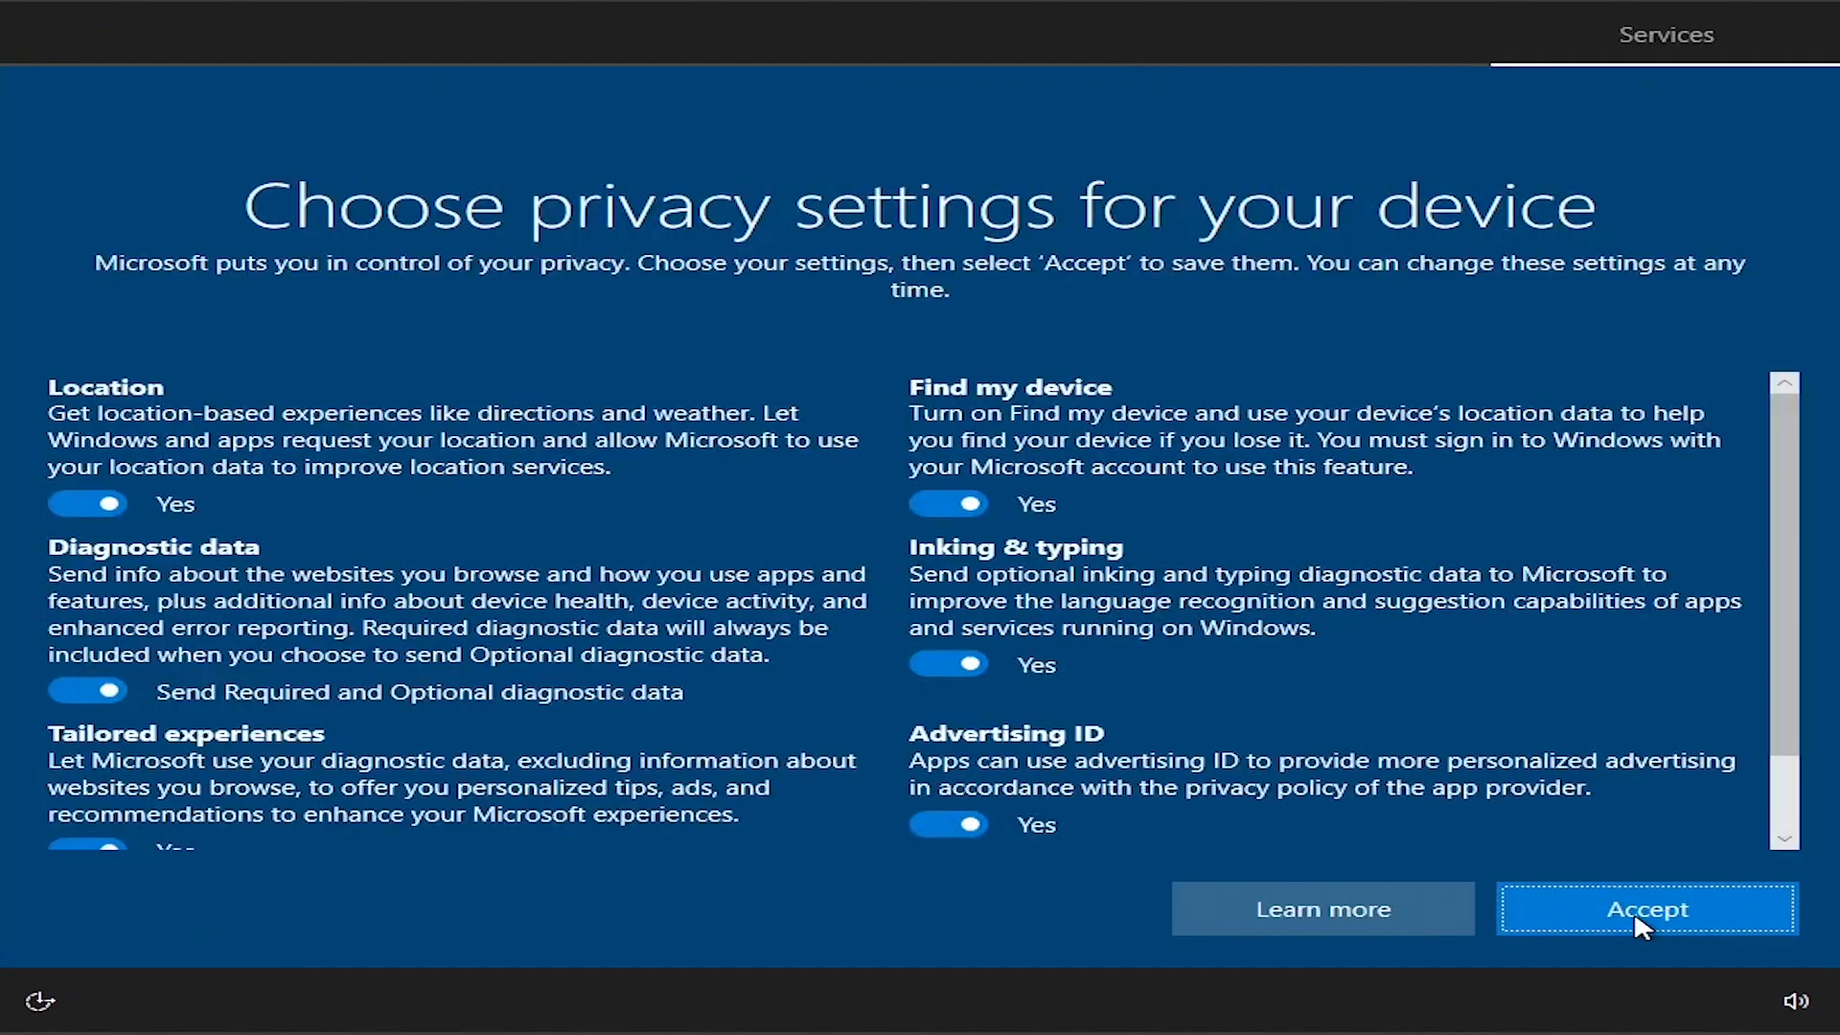
Step: Accept the default privacy settings, skip customizing the experience and decline Cortana to finish the Windows setup
left_click(1634, 911)
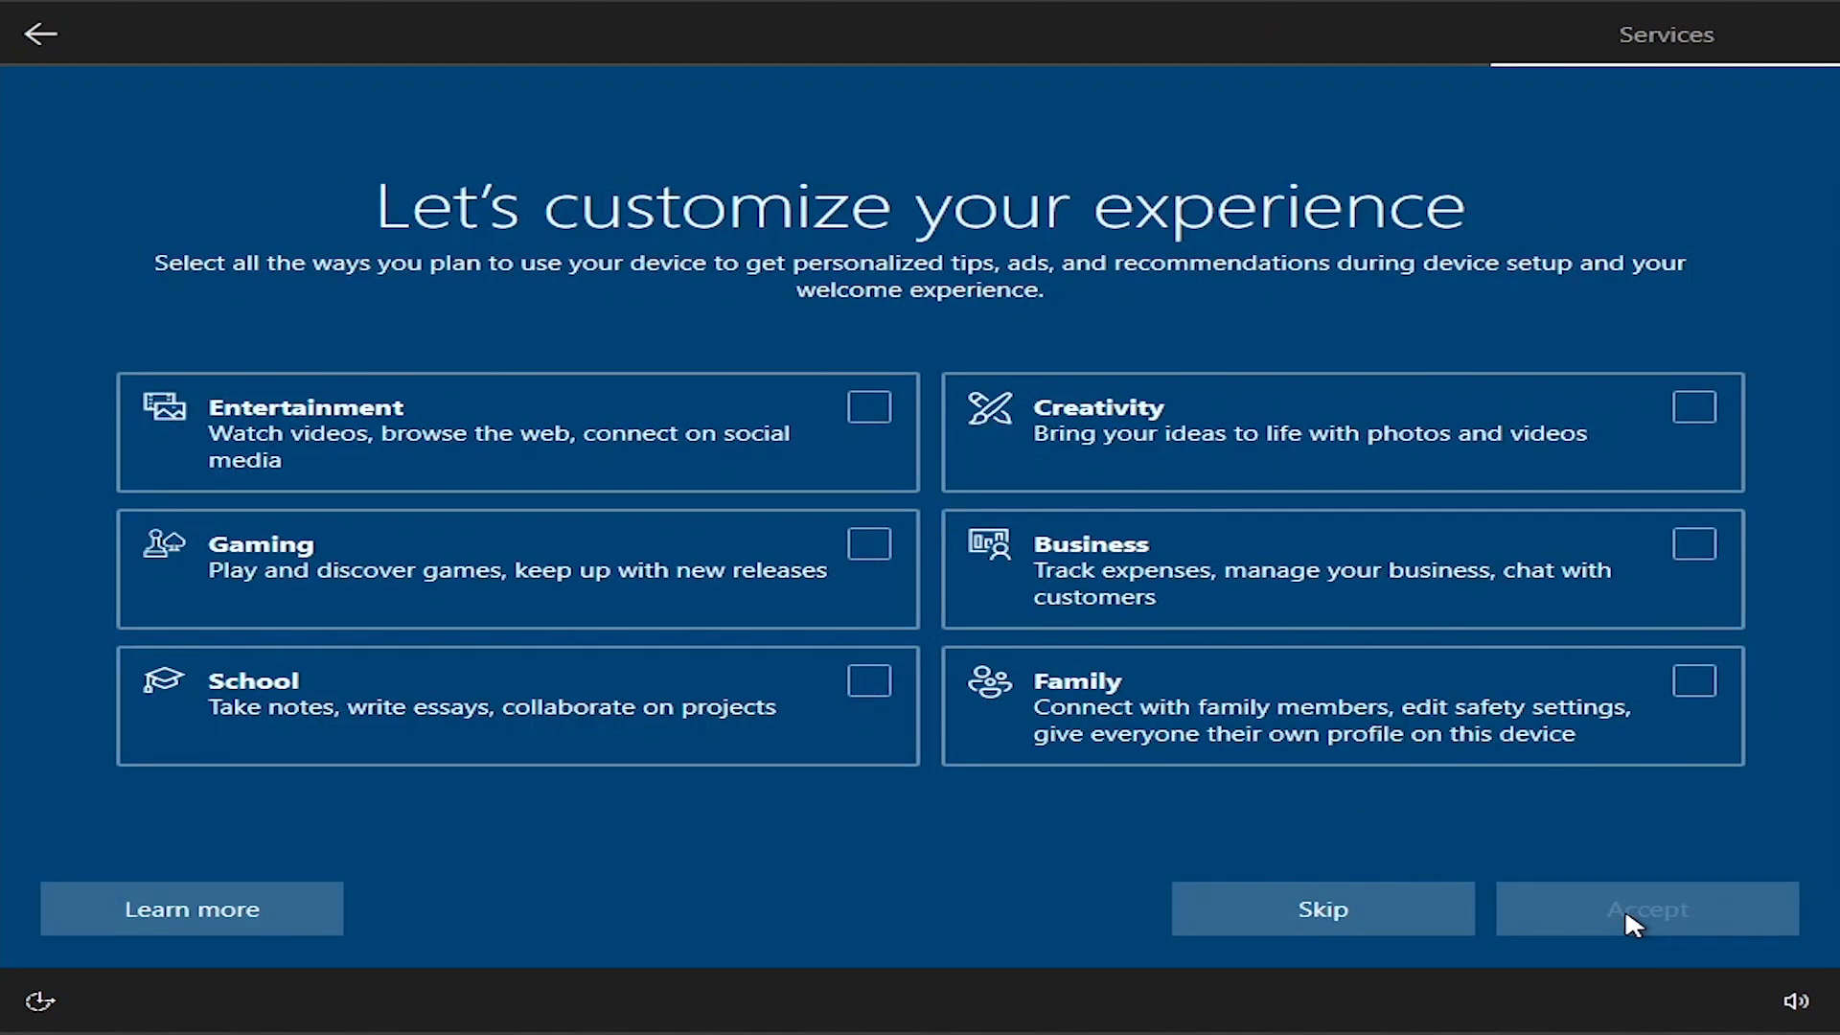
left_click(1349, 915)
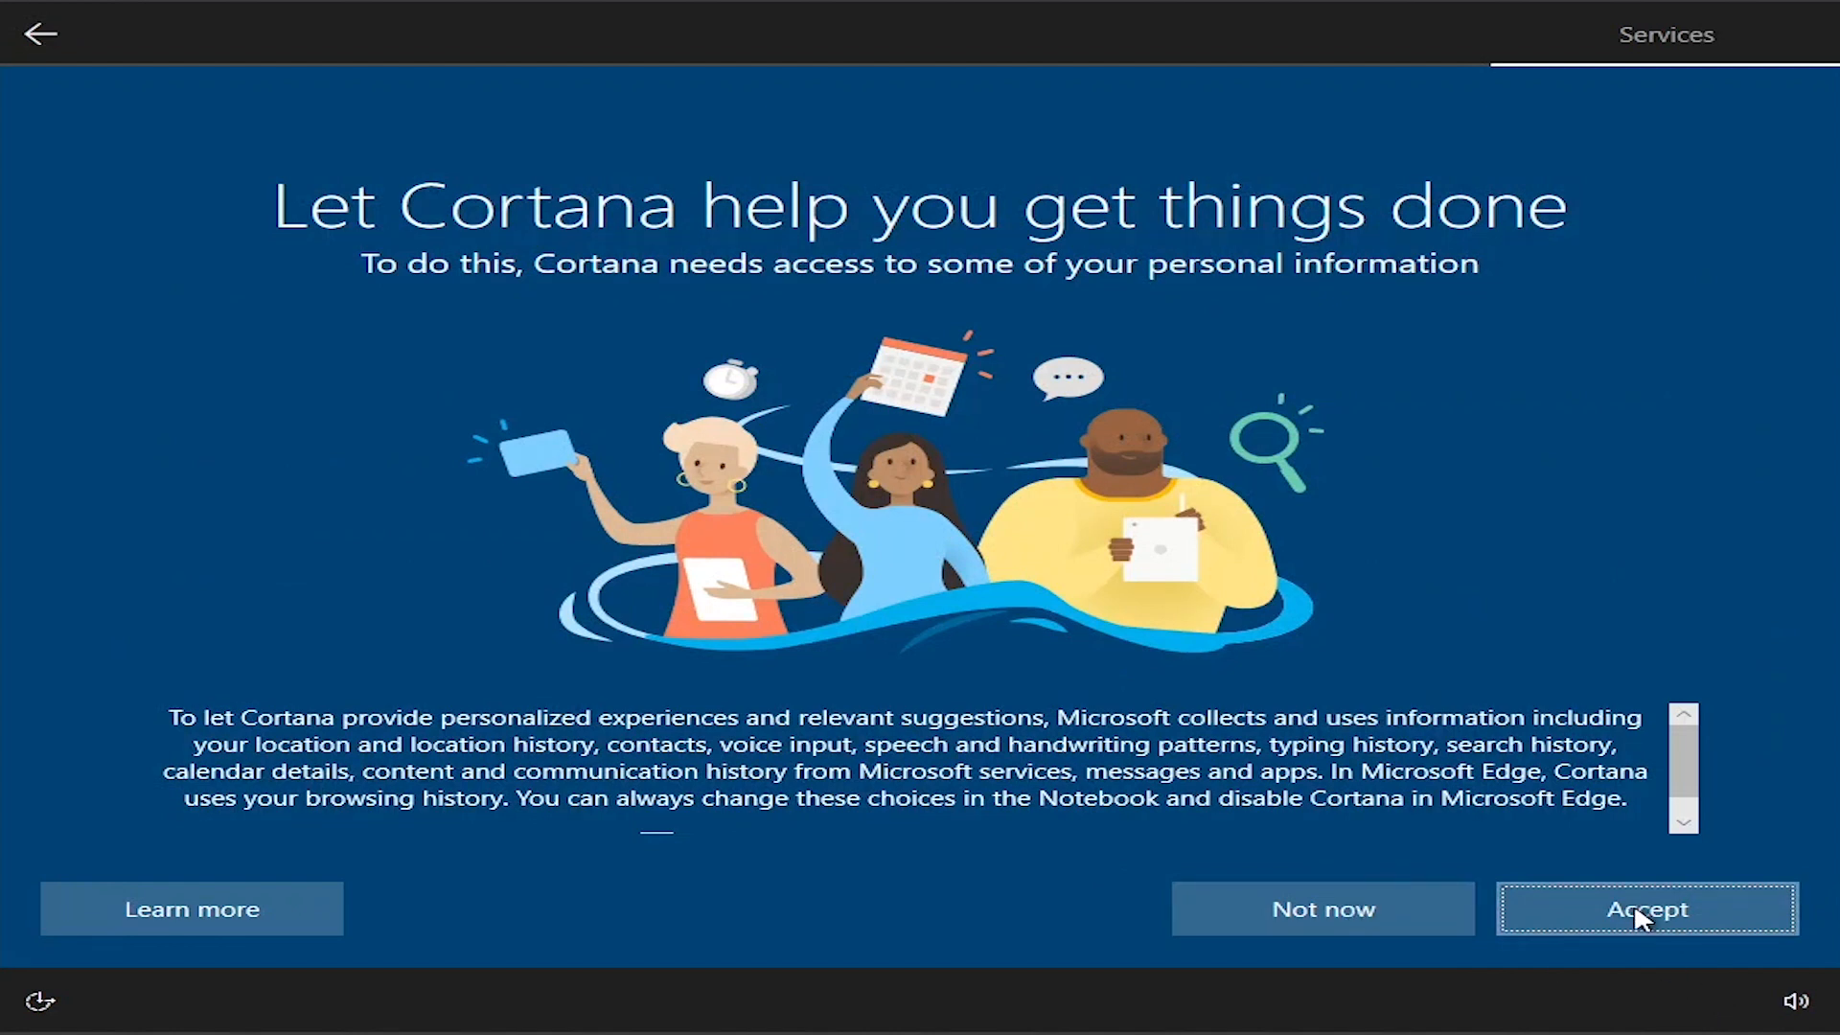
left_click(1322, 918)
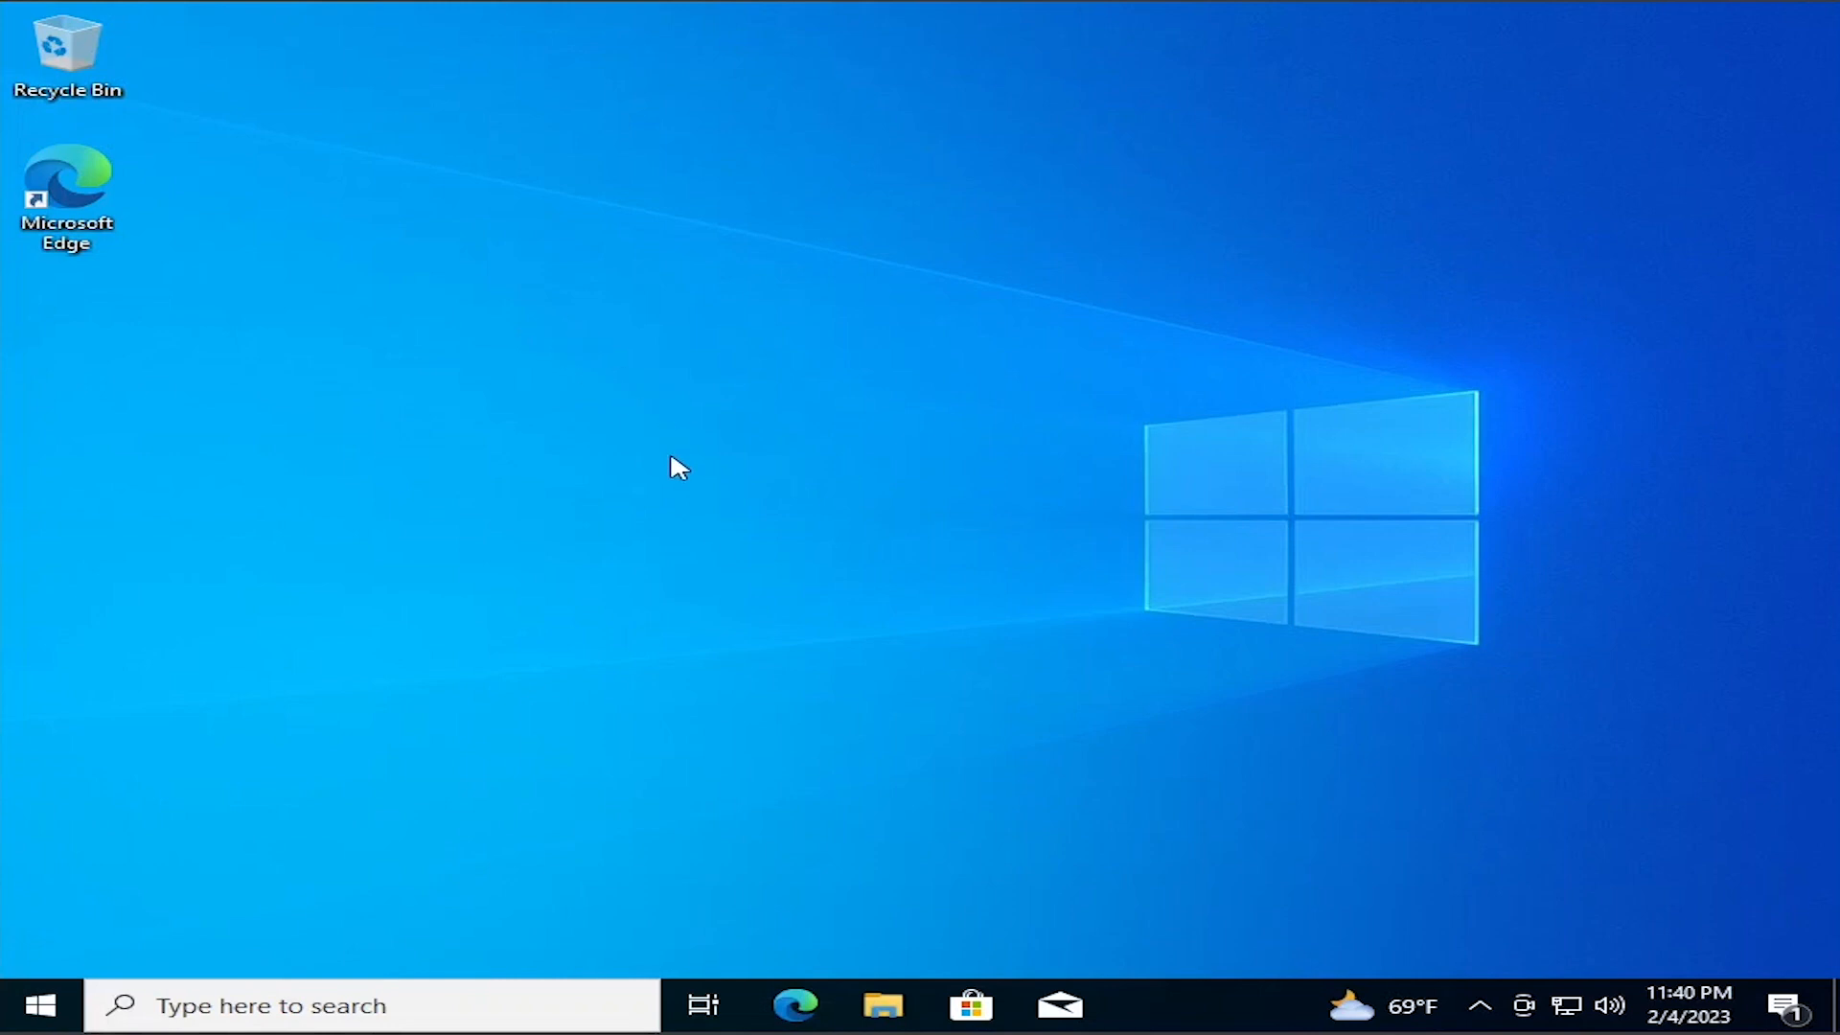
right_click(686, 490)
left_click(781, 574)
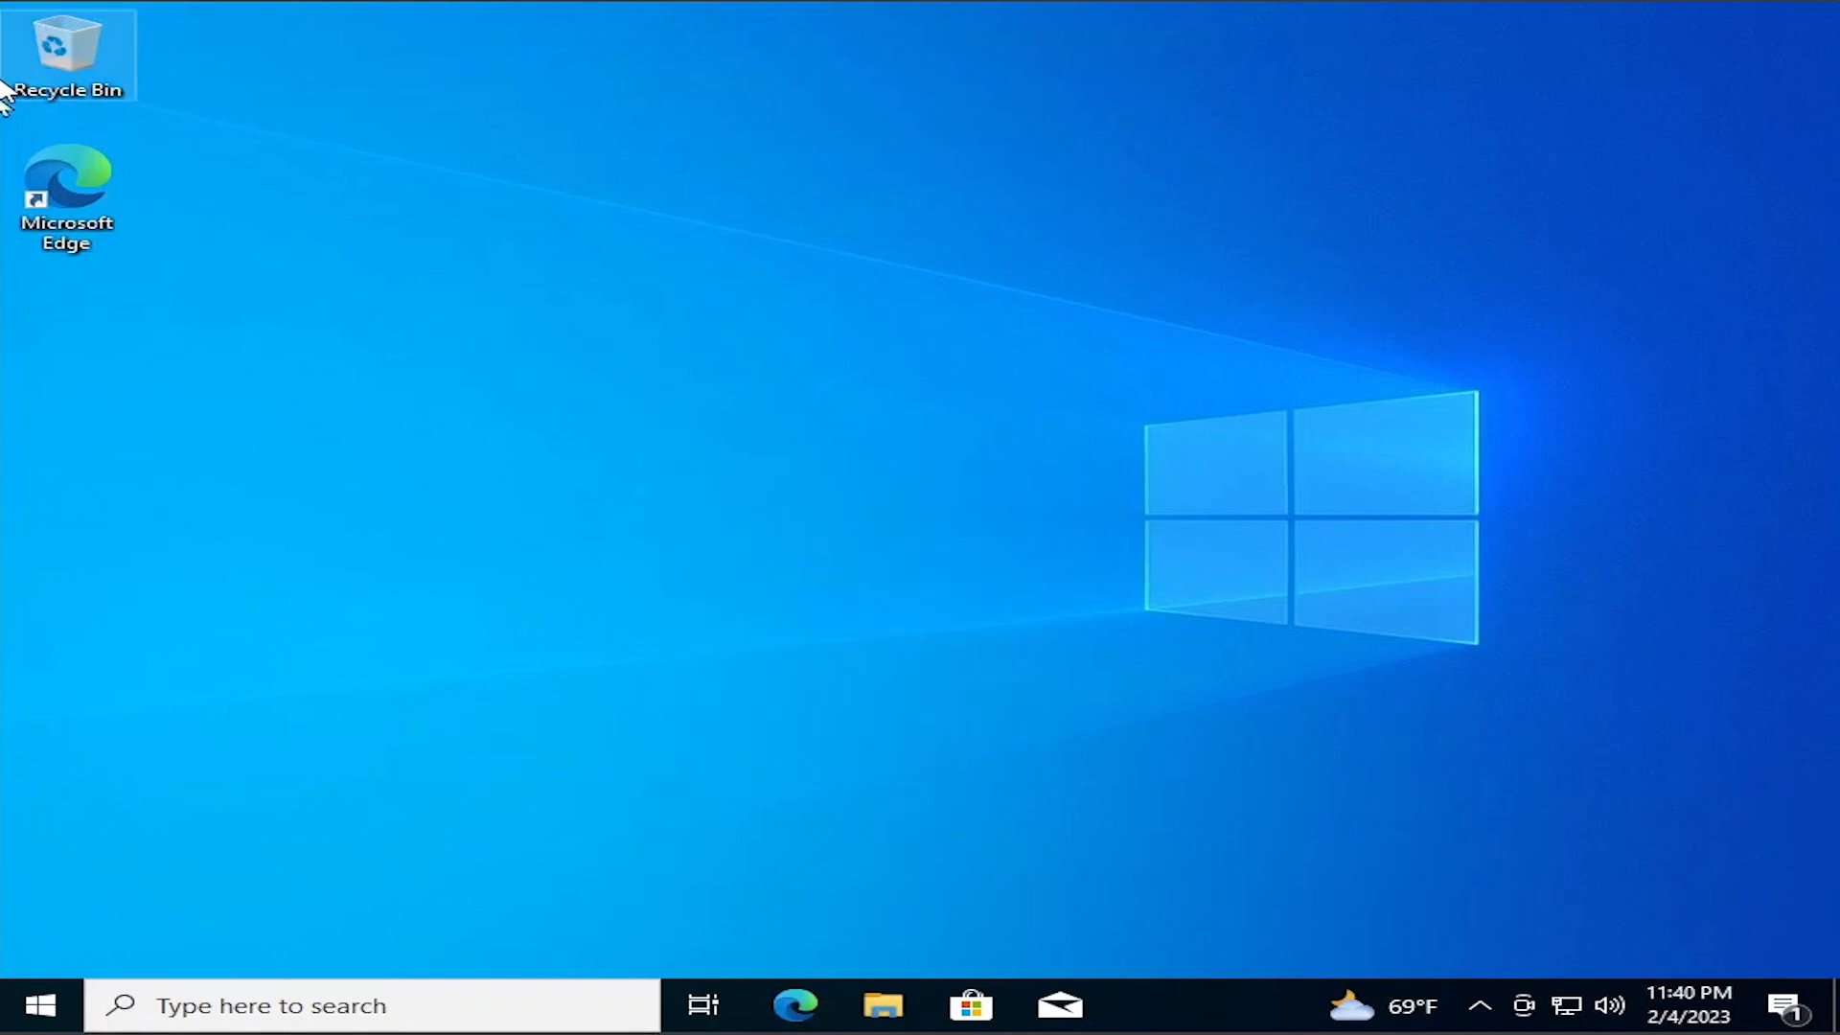